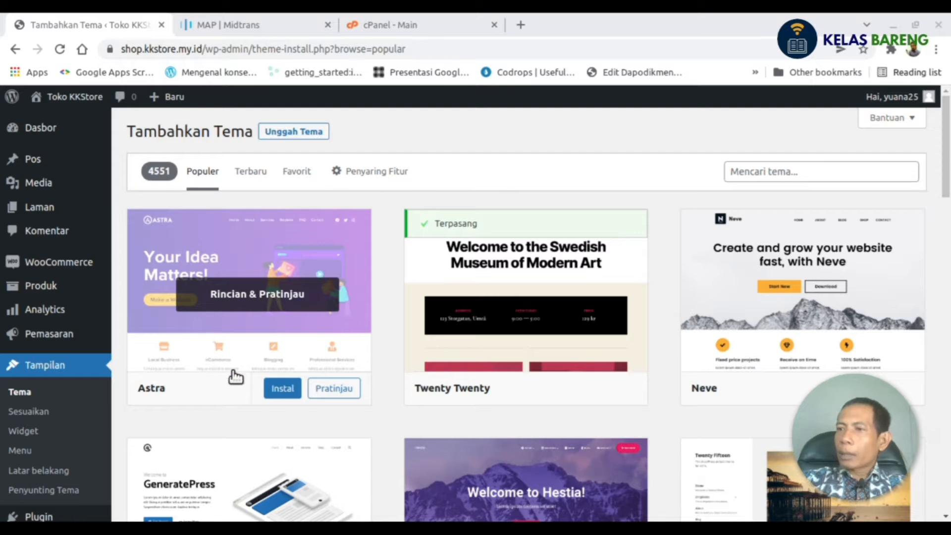
- Install and activate the Astra theme, and view the shop's front page in a new tab
left_click(278, 389)
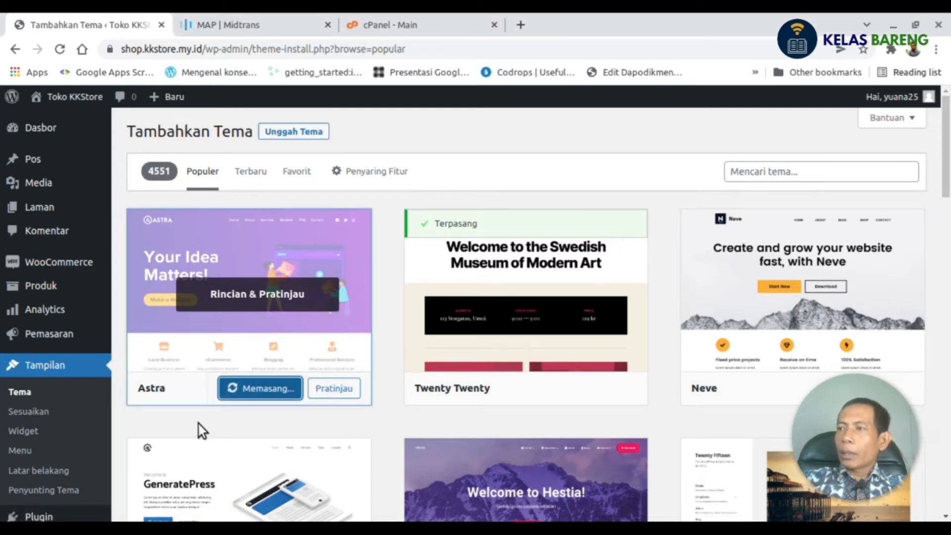
left_click(226, 390)
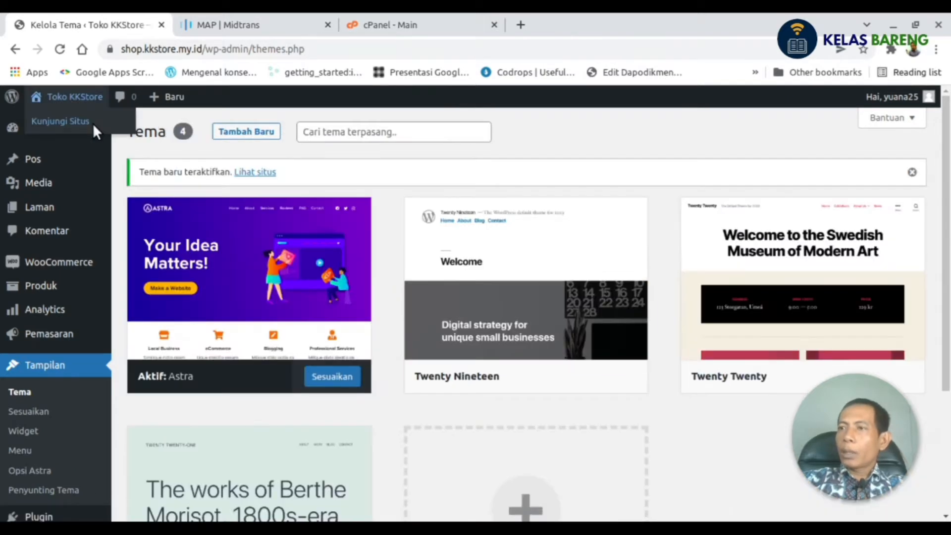
middle_click(94, 123)
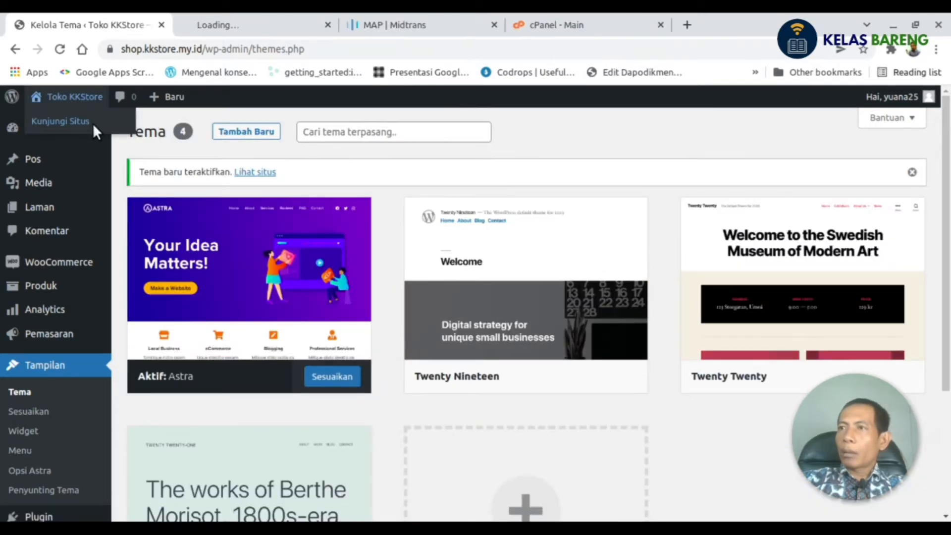
left_click(237, 16)
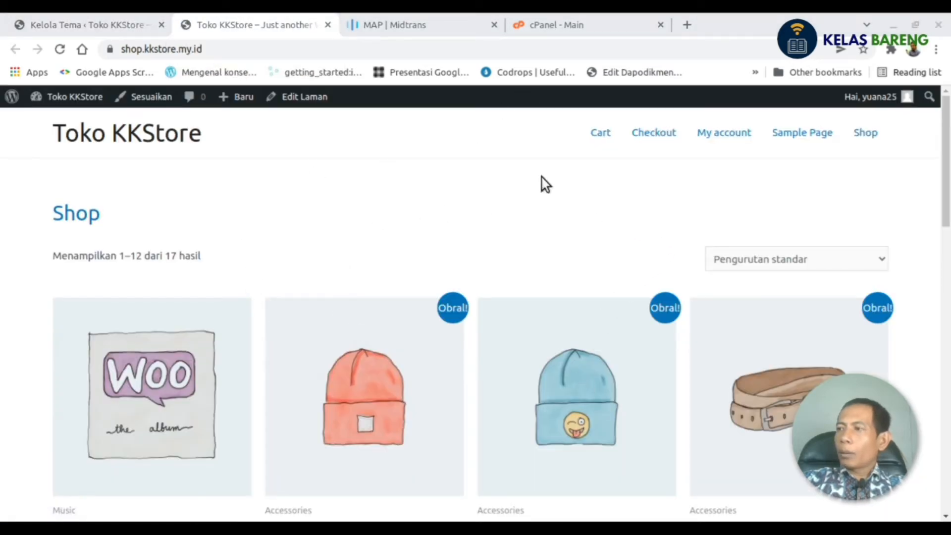
- Back in the WordPress admin, search the plugin directory for "woocommerce" and install and activate WooCommerce Blocks
left_click(108, 25)
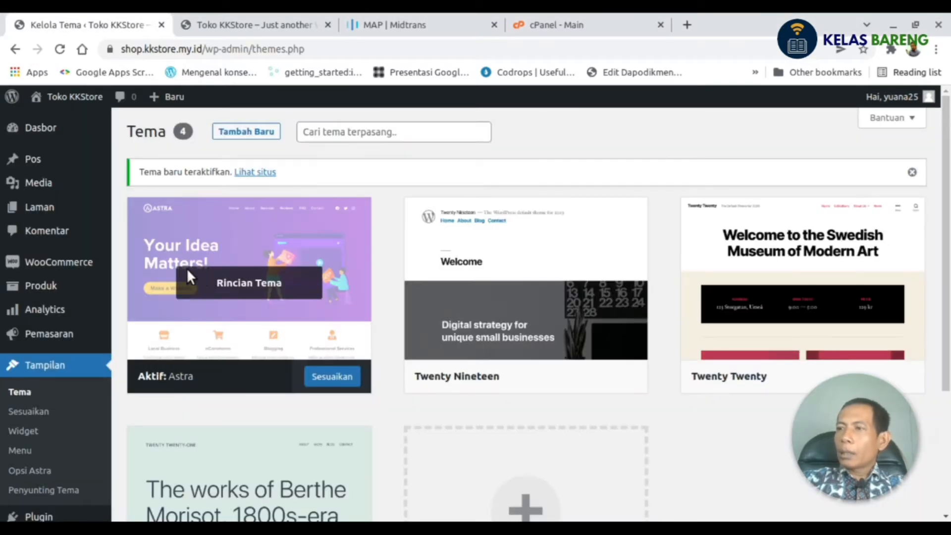
scroll(42, 421, "down", 3)
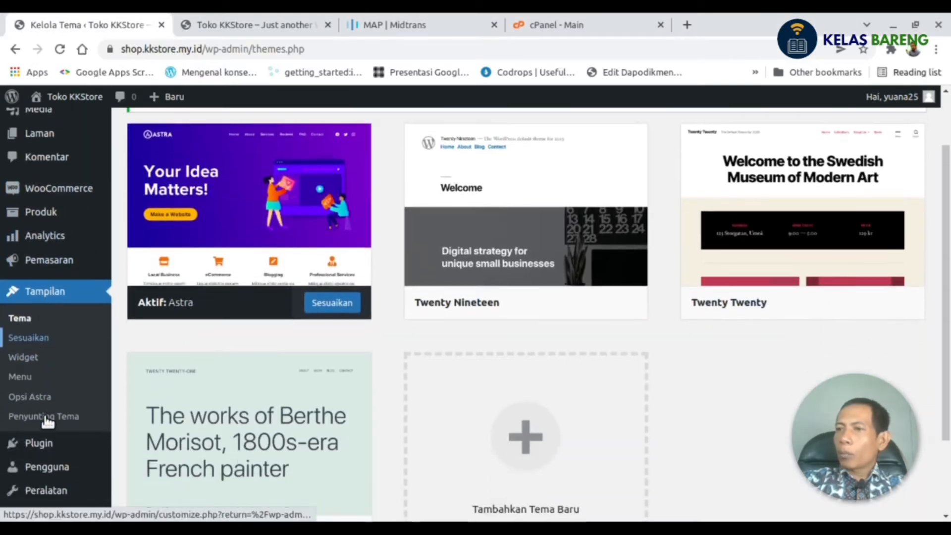
mouse_move(43, 457)
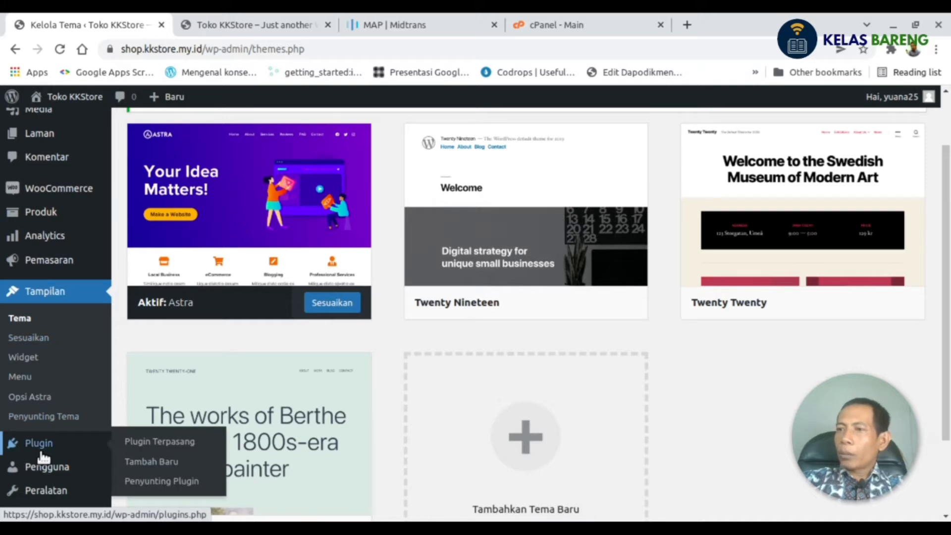
left_click(149, 461)
left_click(775, 171)
type("woocommerce")
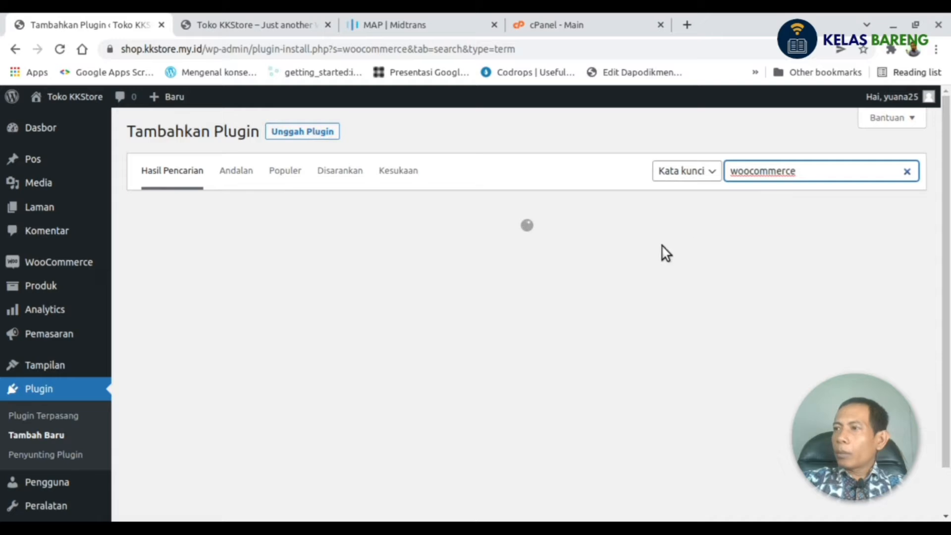
scroll(538, 275, "down", 8)
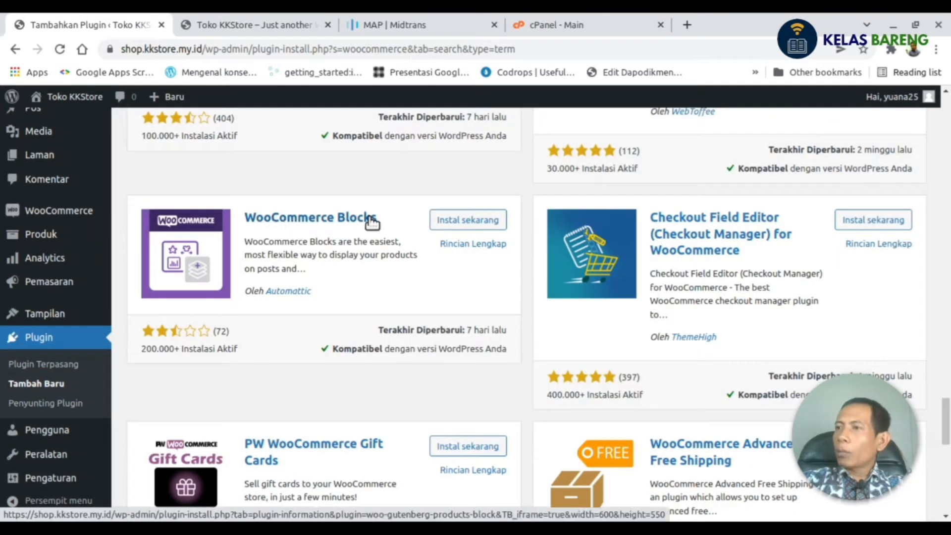
left_click(449, 224)
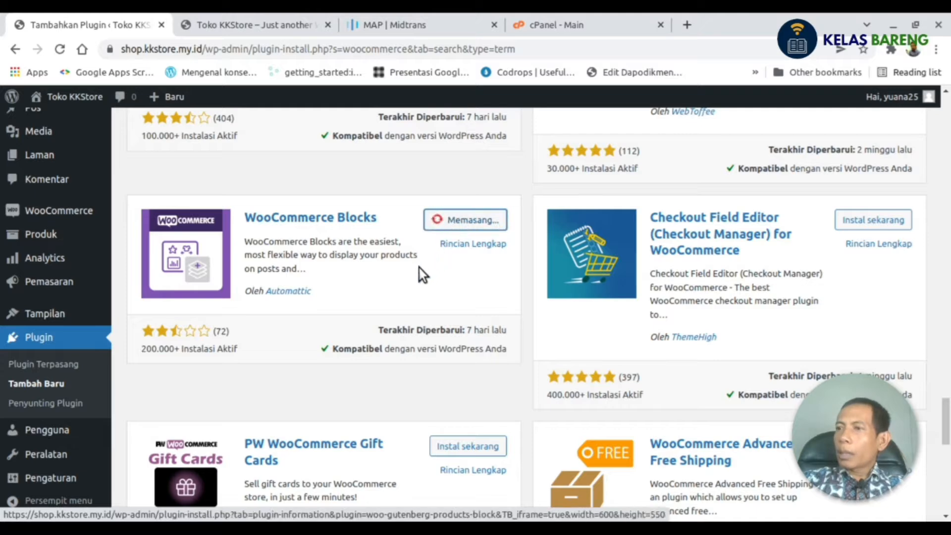
left_click(477, 222)
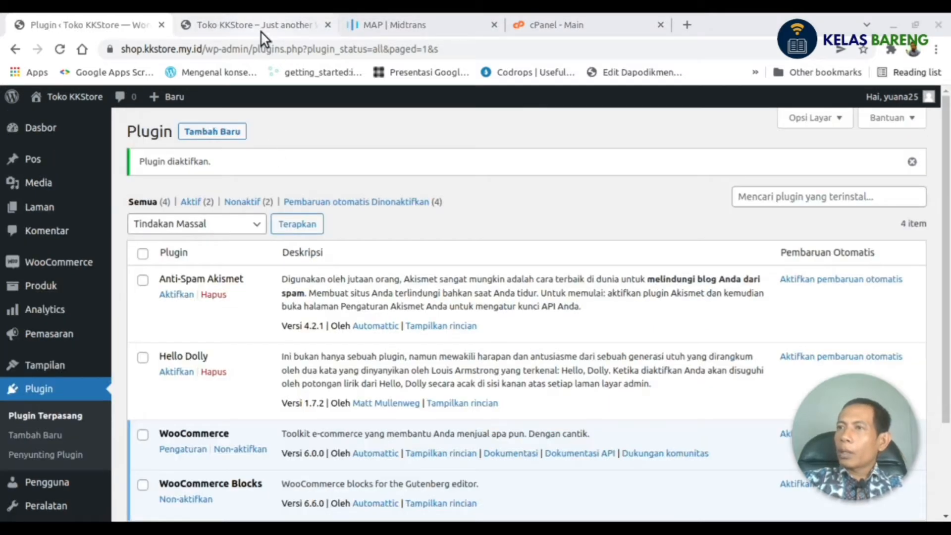
- Customize the shop's front page header by adding the orange KK image as the site logo
left_click(261, 32)
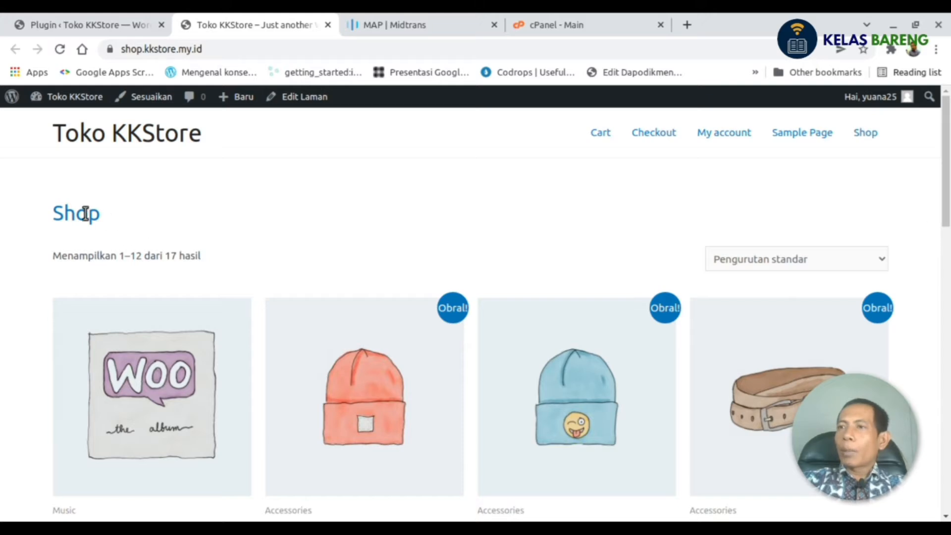
left_click(150, 97)
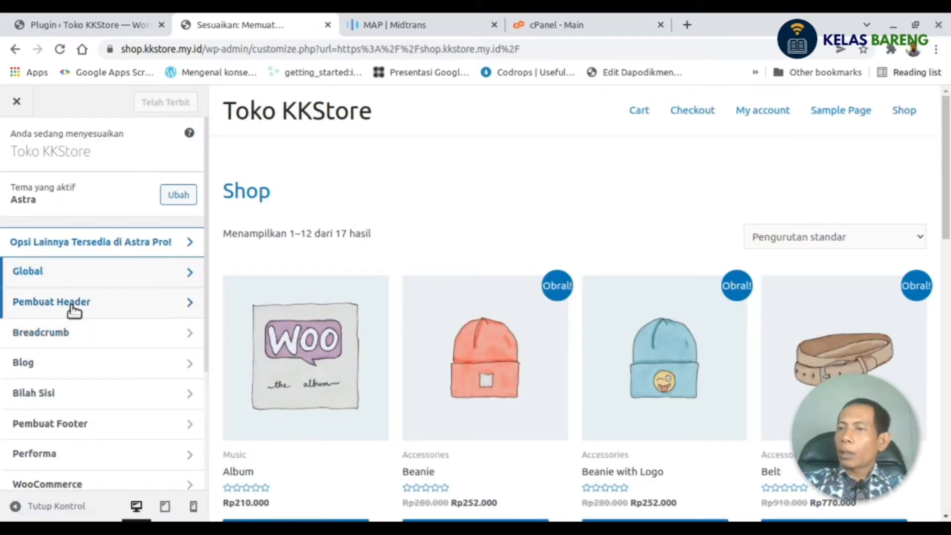
left_click(74, 310)
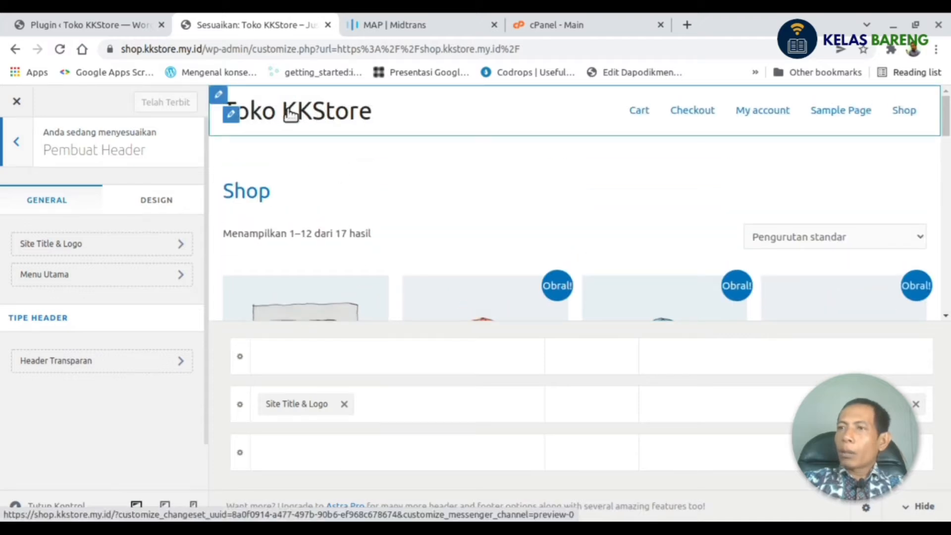
left_click(113, 251)
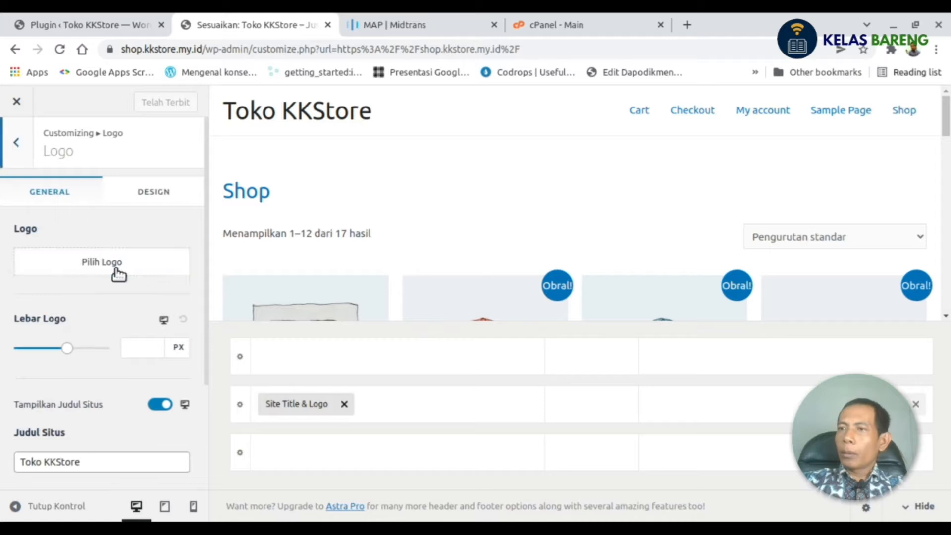
left_click(117, 271)
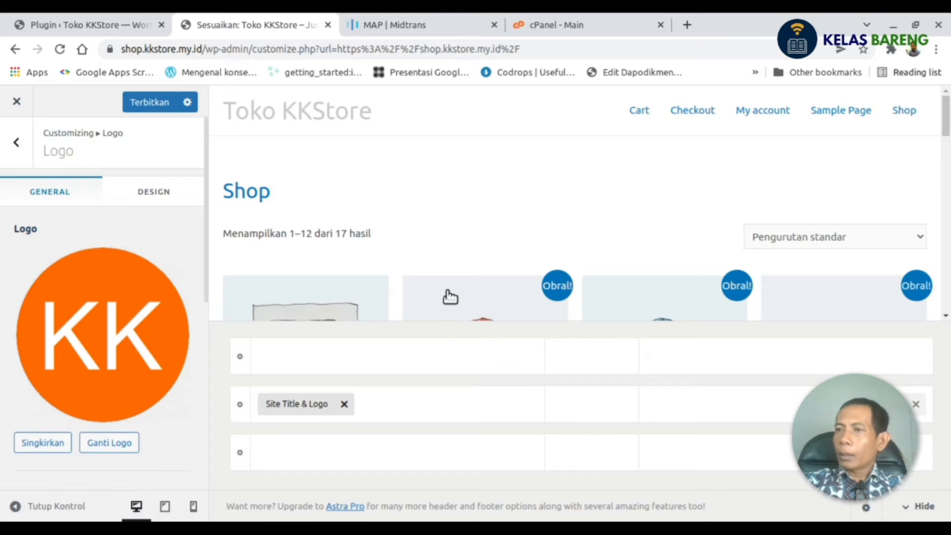
- Set the header logo's width to 35 px and try hiding the site title beside it
scroll(99, 373, "down", 2)
scroll(100, 370, "down", 1)
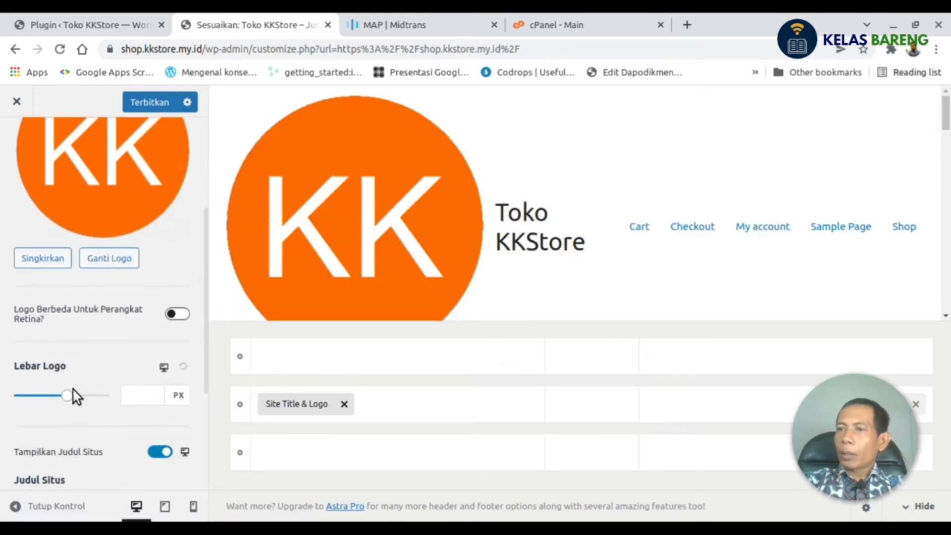
left_click_drag(75, 396, 25, 397)
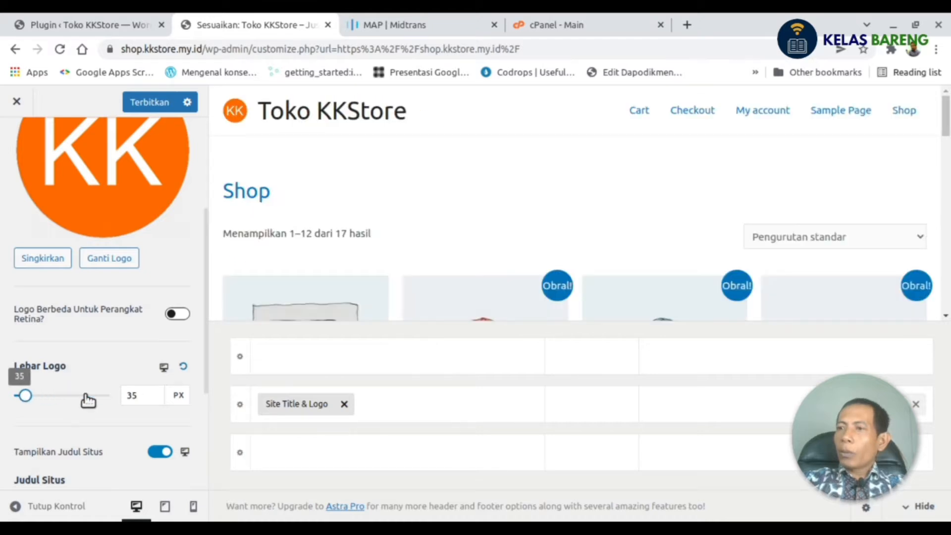
left_click(166, 453)
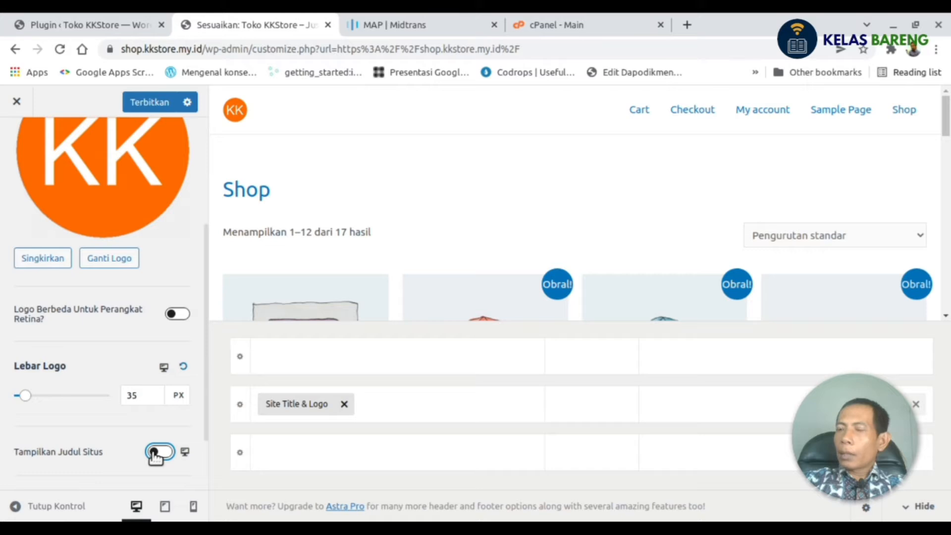
left_click(164, 452)
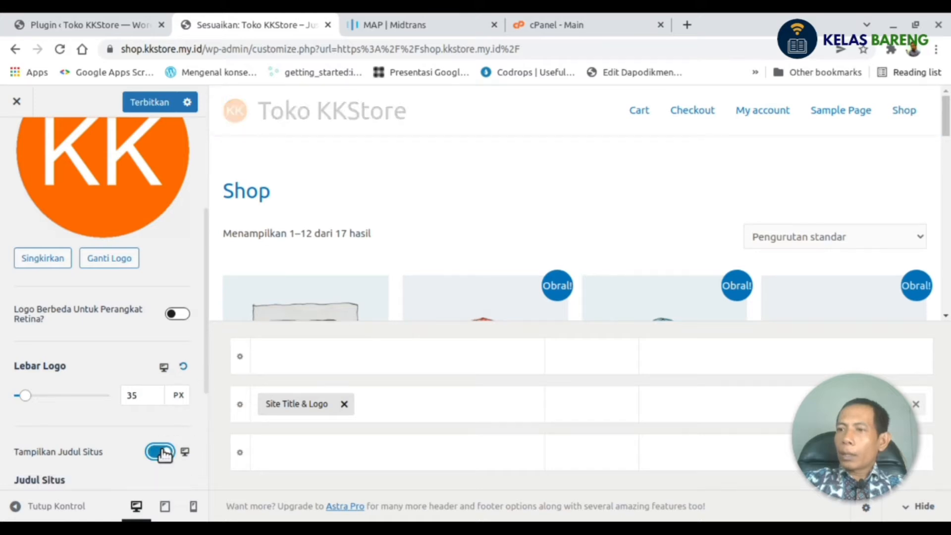
- Change the site title to "KK Store"
scroll(122, 378, "down", 3)
left_click(47, 360)
key("BackSpace")
key("BackSpace")
key("BackSpace")
key("BackSpace")
key("BackSpace")
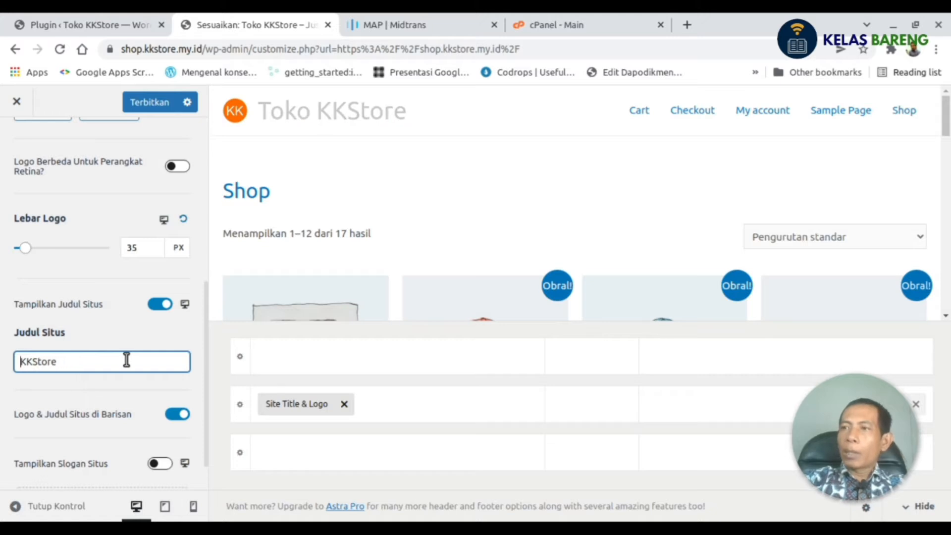
key("Right")
key("Right")
scroll(94, 373, "down", 1)
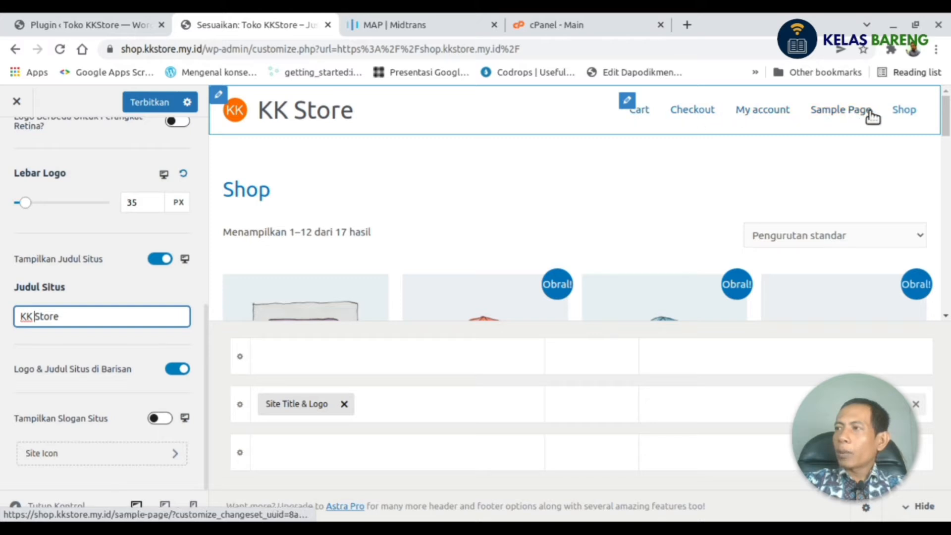
- Replace the header's main menu with the Keranjang and Akun elements and publish the changes
left_click(781, 404)
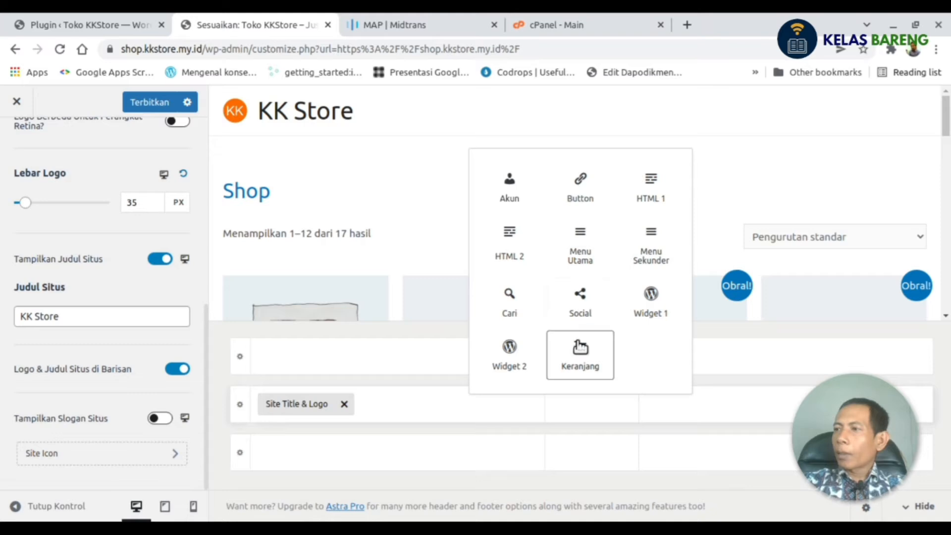
left_click(575, 360)
left_click(781, 409)
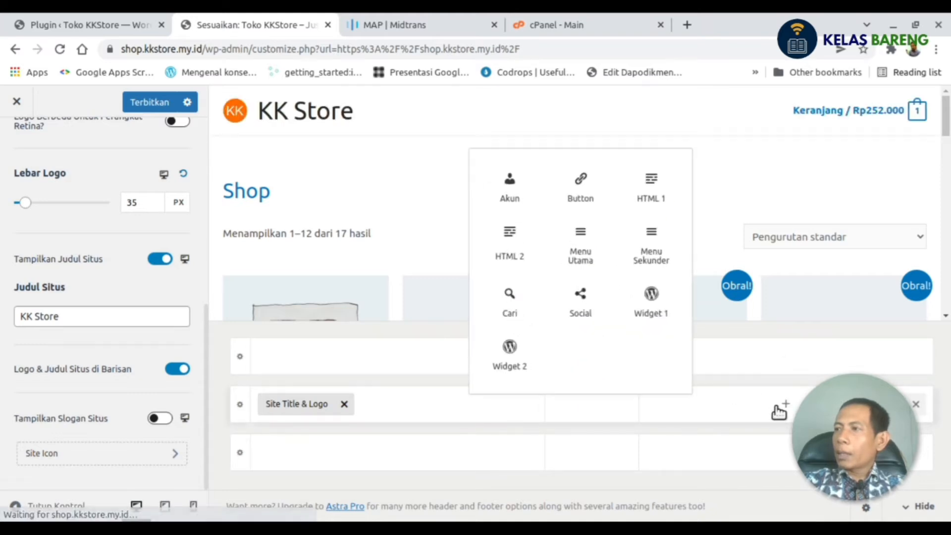
left_click(518, 188)
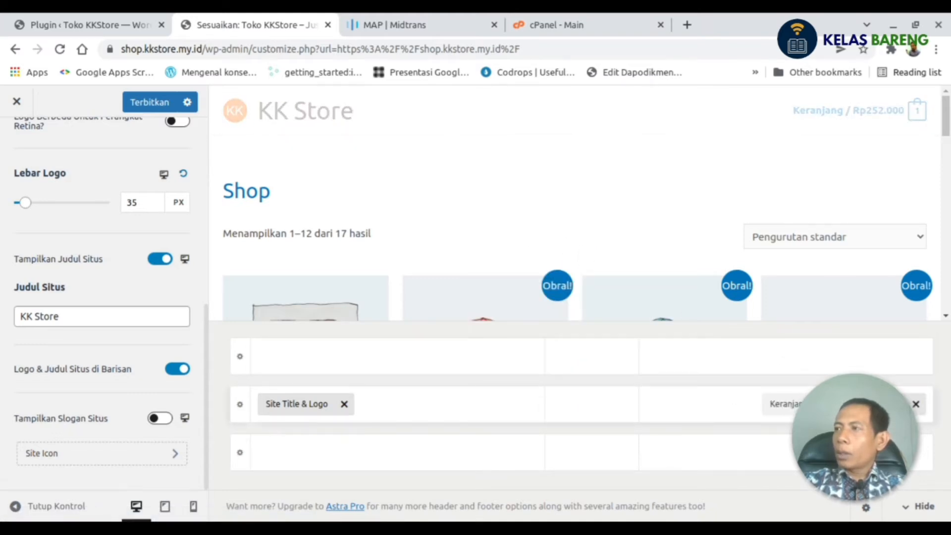
left_click(144, 103)
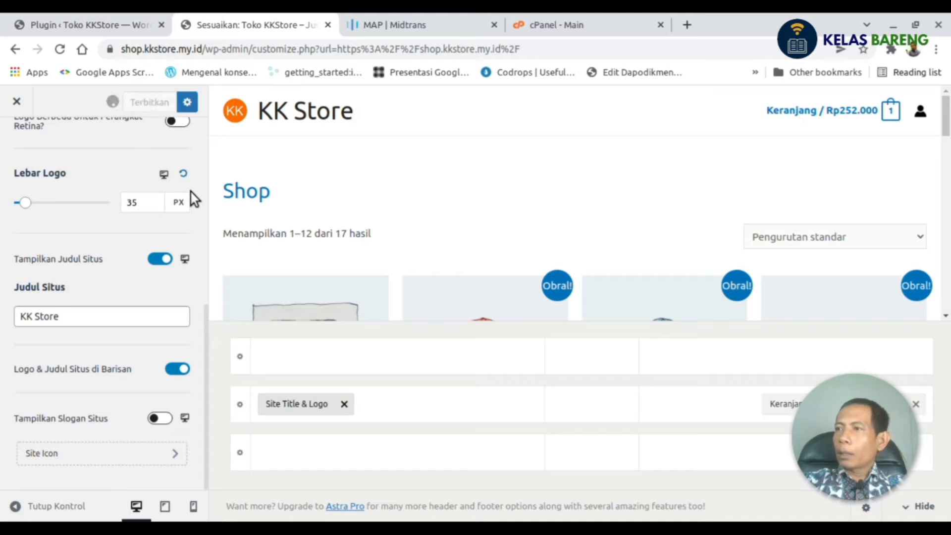
- In the sidebar (Bilah Sisi) settings, set the default layout and the Halaman layout to Bilah Sisi Kiri
left_click(15, 142)
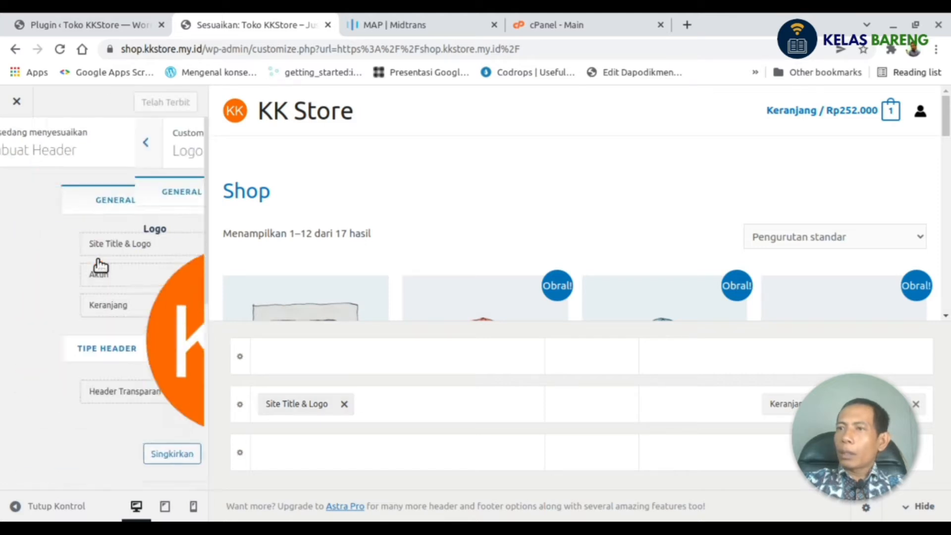
left_click(17, 142)
scroll(81, 266, "down", 2)
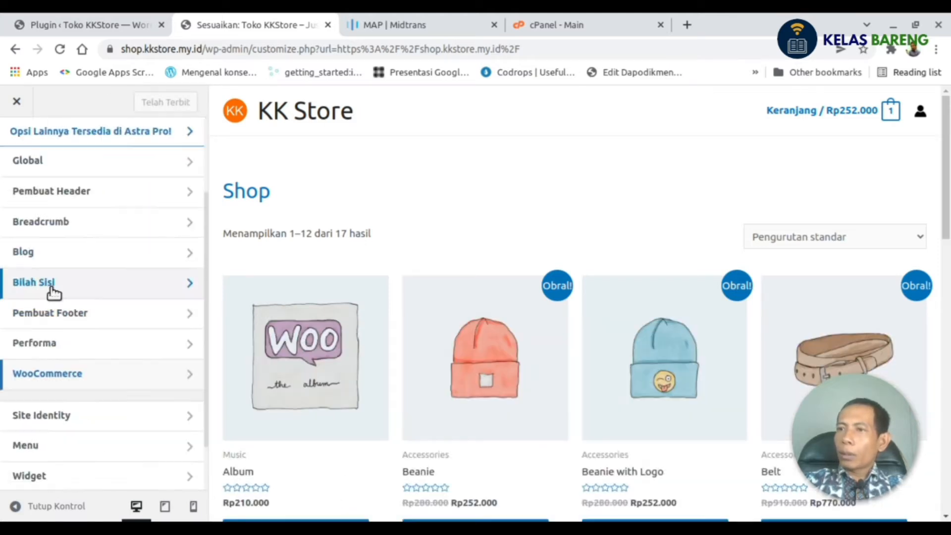
left_click(51, 285)
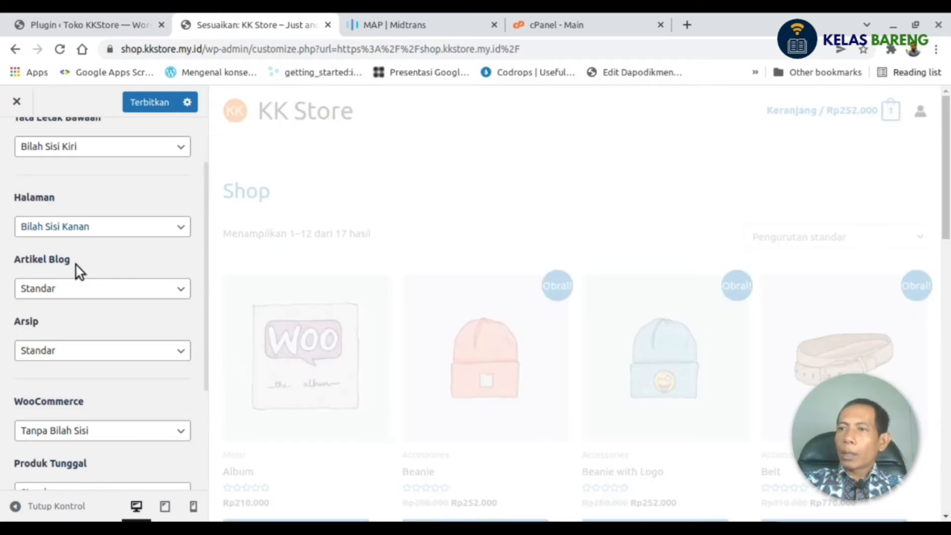
left_click(106, 267)
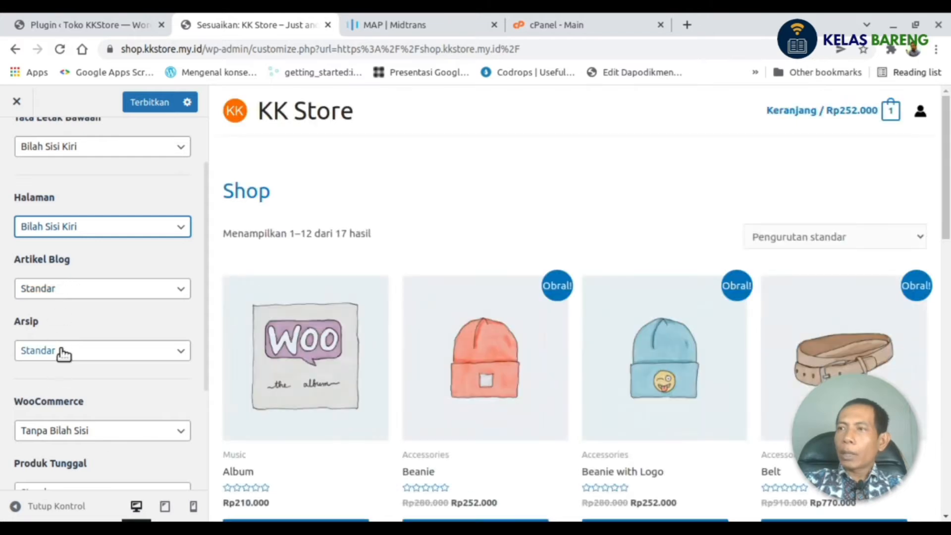
- Set the WooCommerce sidebar layout to Bilah Sisi Kiri and the Produk Tunggal layout to Tanpa Bilah Sisi
scroll(76, 311, "down", 3)
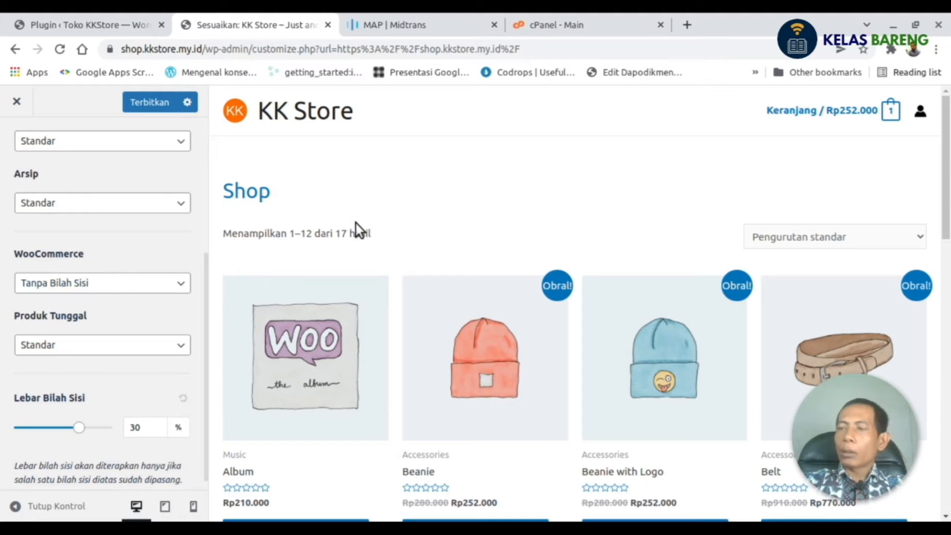
left_click(60, 322)
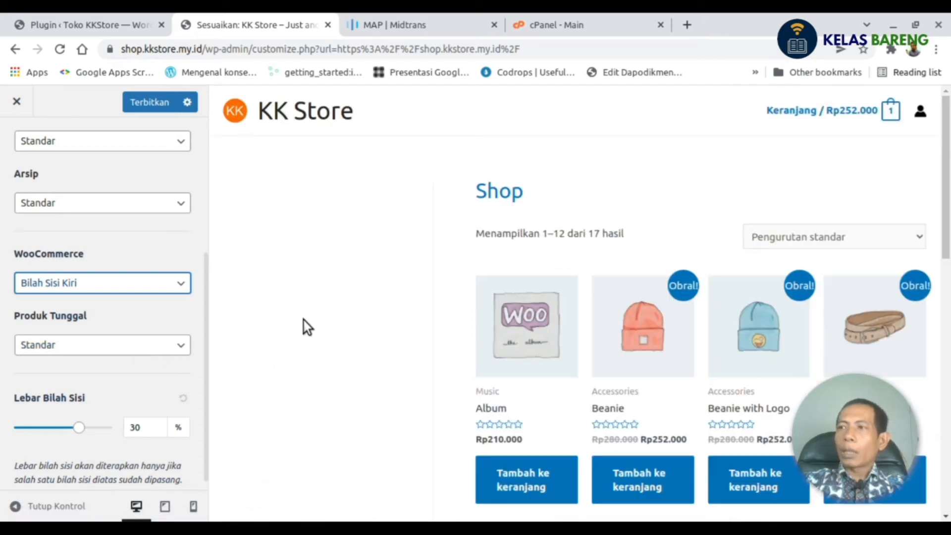
left_click(84, 334)
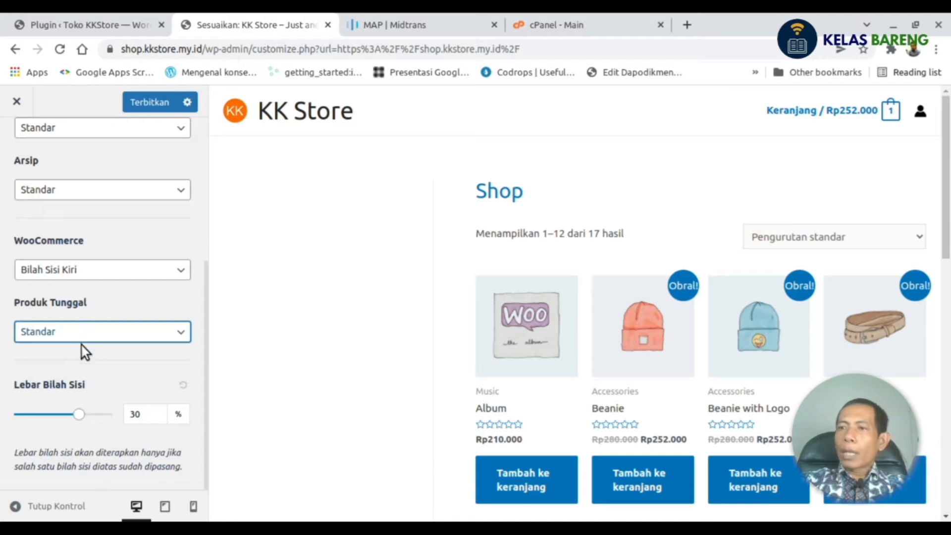
left_click(117, 361)
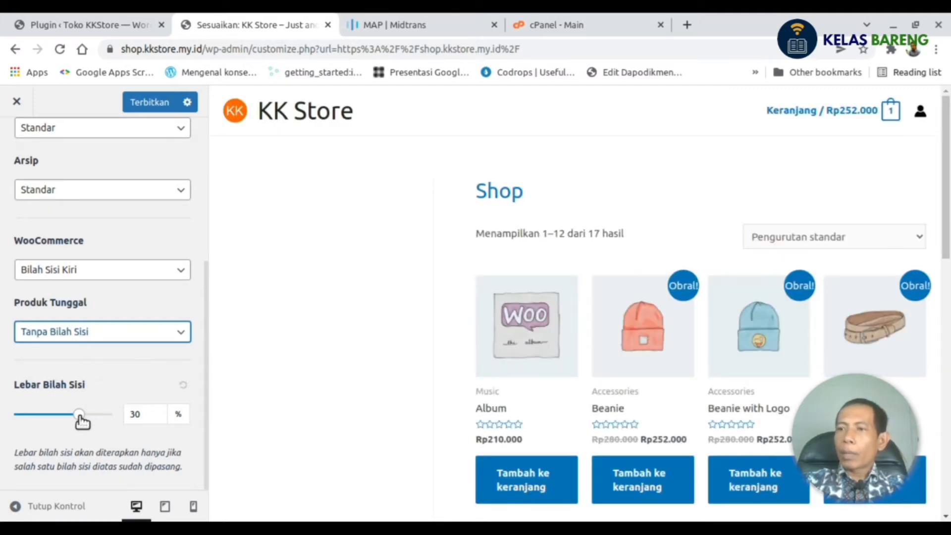
- Publish the sidebar layout changes and open the WooCommerce customization settings
left_click(136, 418)
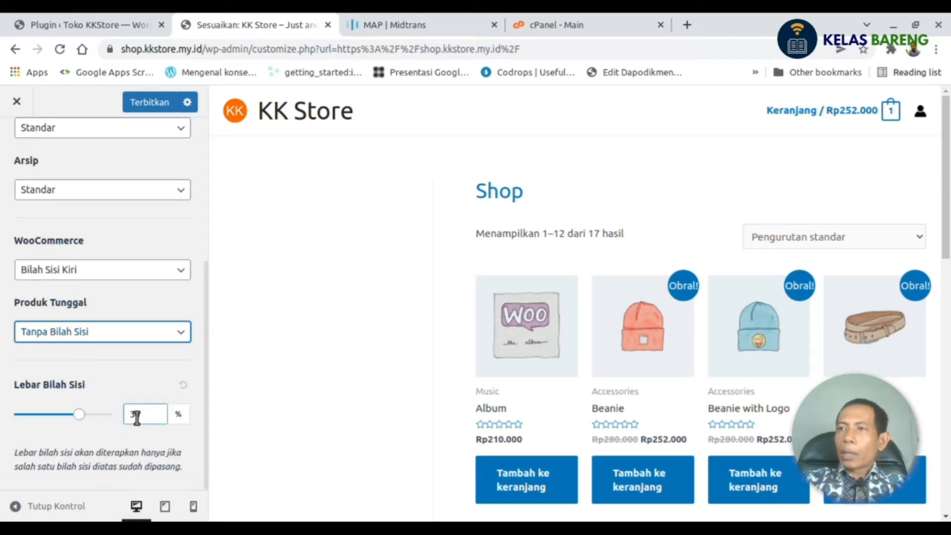
left_click(146, 103)
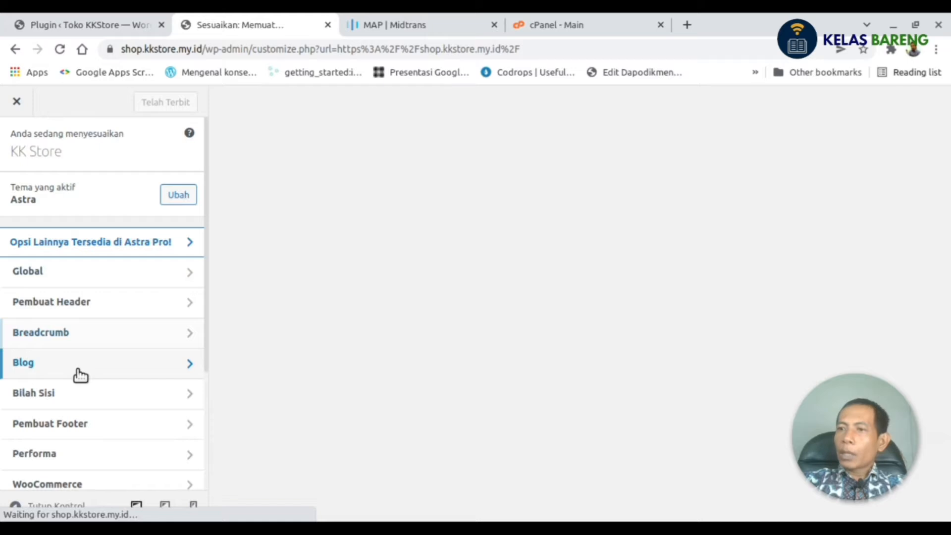
scroll(79, 375, "down", 2)
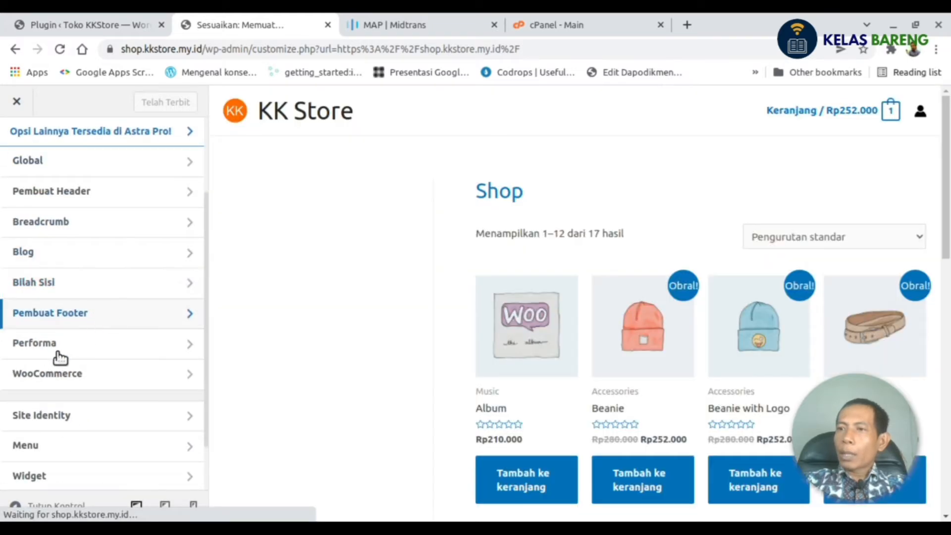
left_click(69, 379)
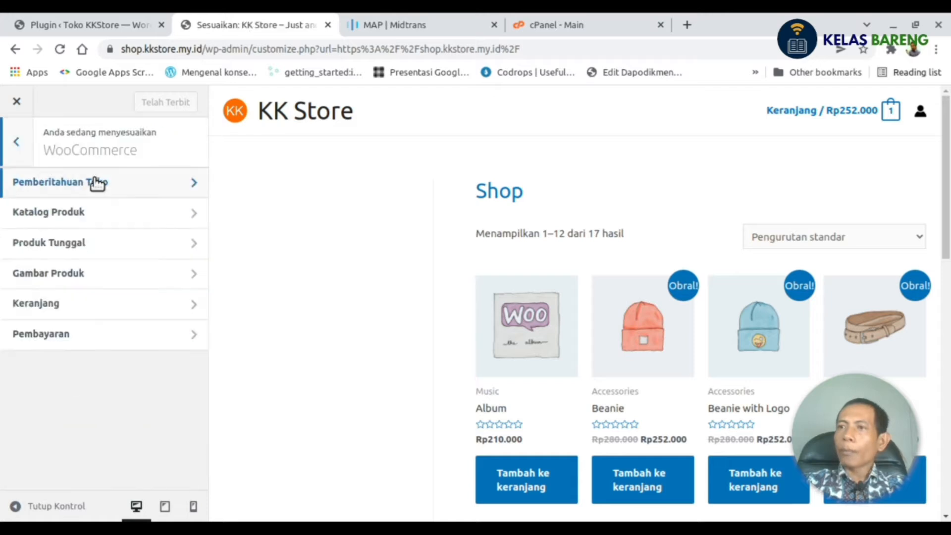
- Try out the store notice (Pemberitahuan Toko) on the shop page and switch it off again
left_click(97, 183)
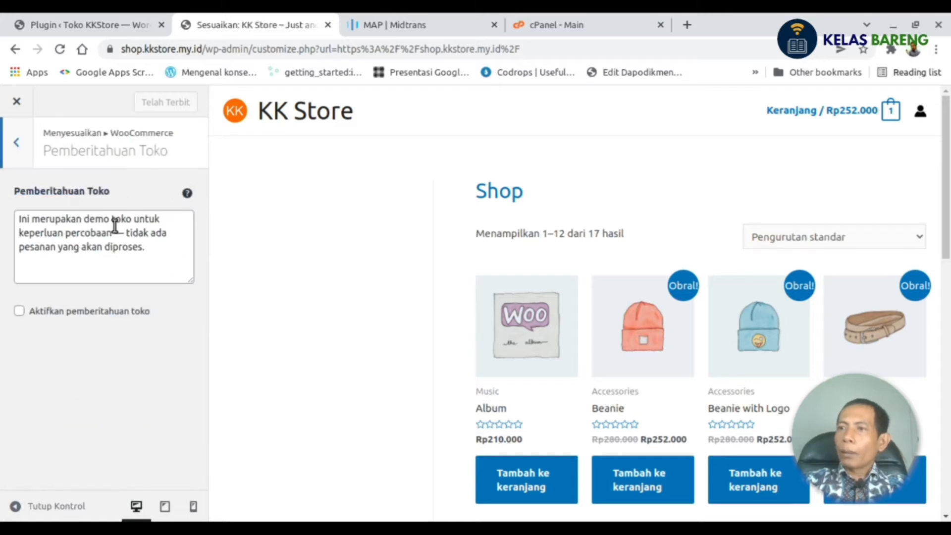
left_click(20, 313)
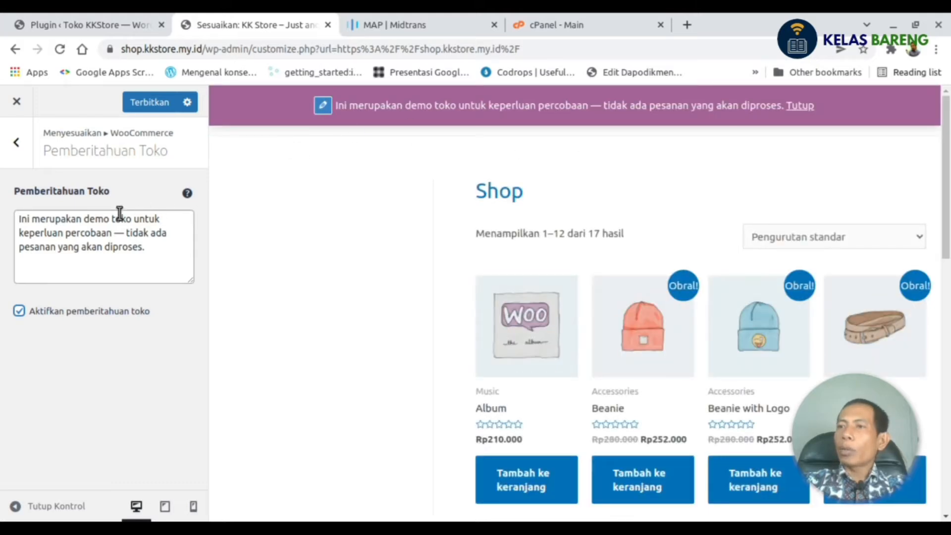
left_click(92, 245)
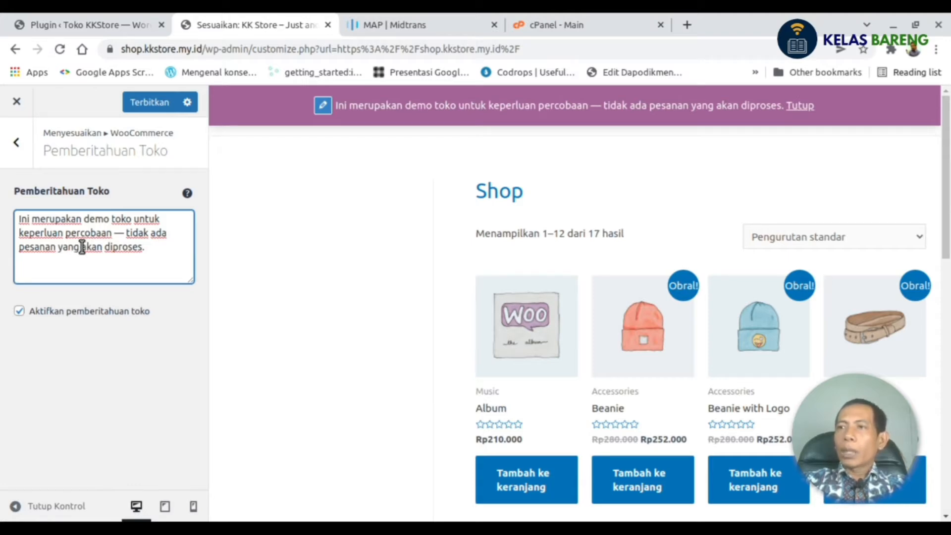
left_click(20, 311)
left_click(17, 143)
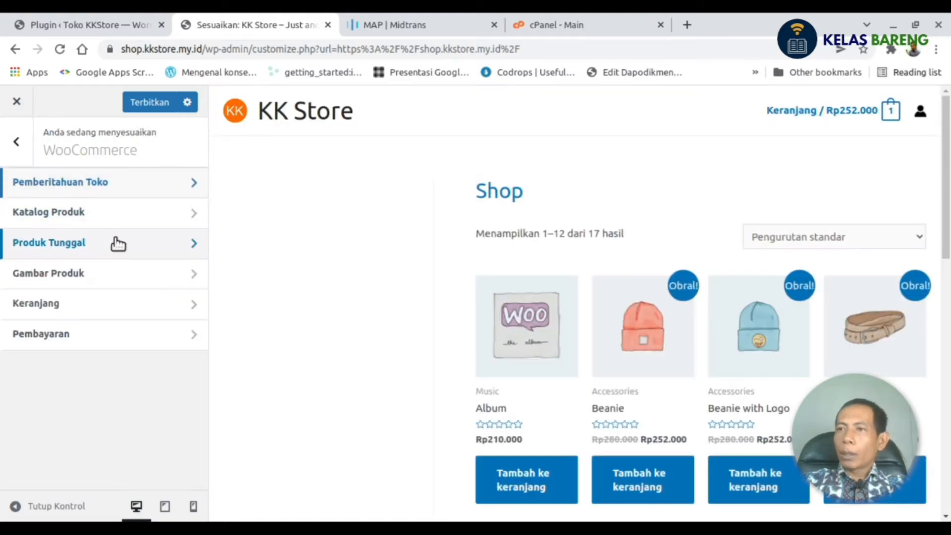
- Look through the Katalog Produk settings and publish the pending customizations
left_click(88, 214)
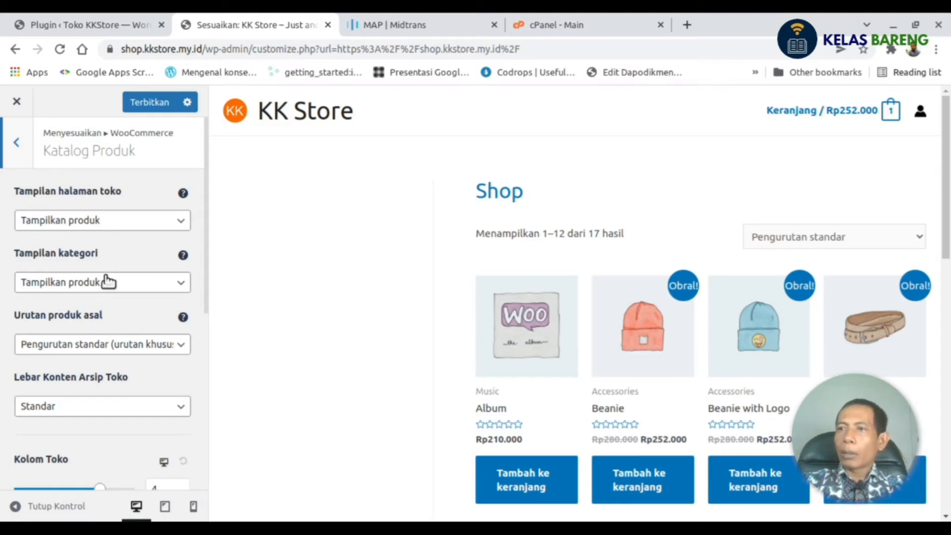
scroll(111, 284, "down", 6)
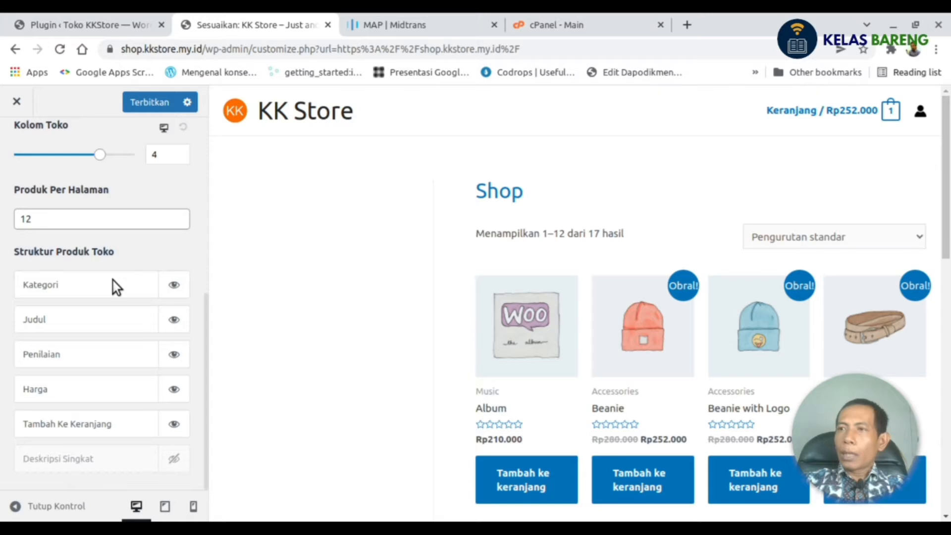
scroll(113, 286, "up", 6)
left_click(146, 104)
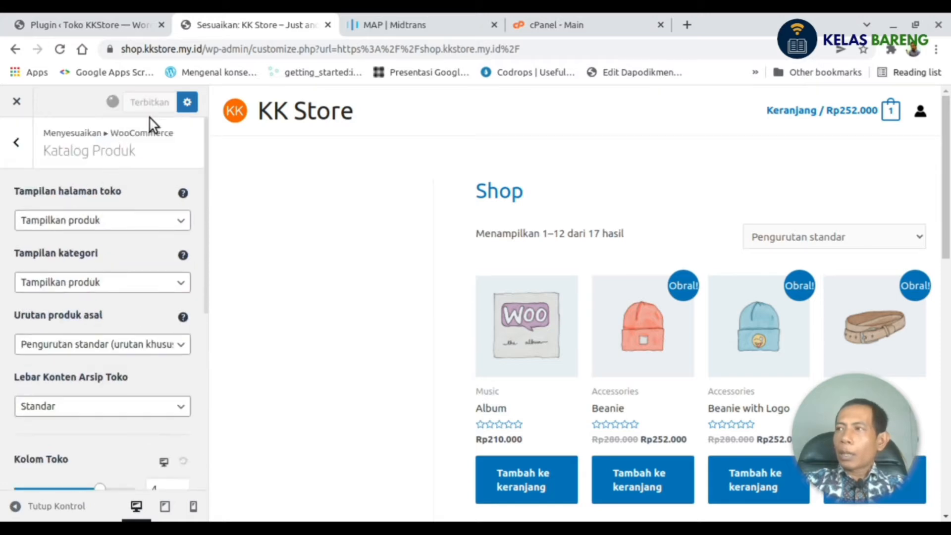
- In the Pembayaran settings, set the company name and address line 2 checkout fields to Disembunyikan
left_click(17, 142)
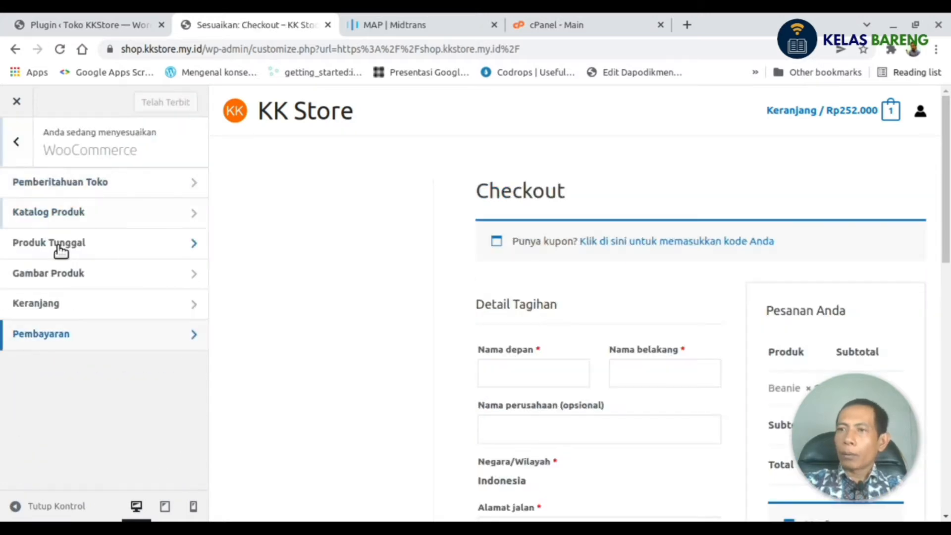
left_click(60, 334)
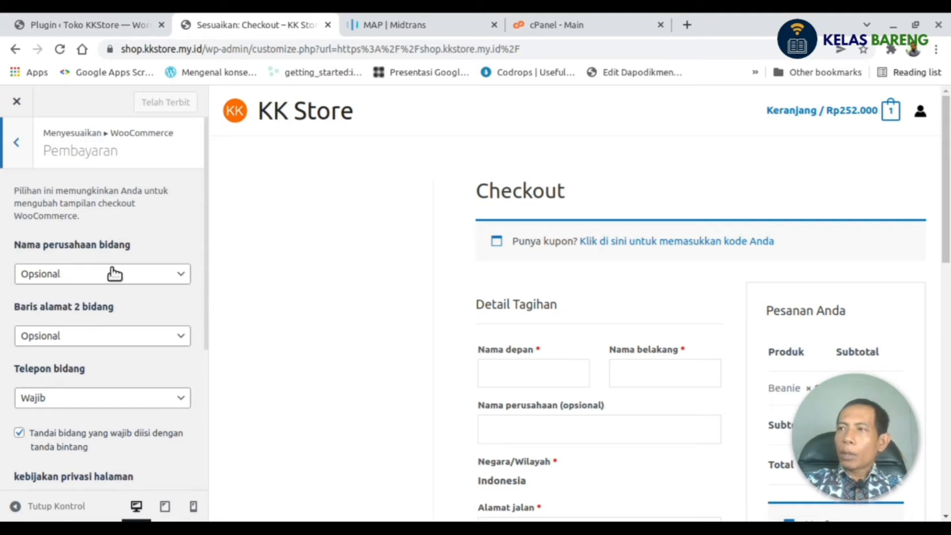
scroll(495, 360, "down", 2)
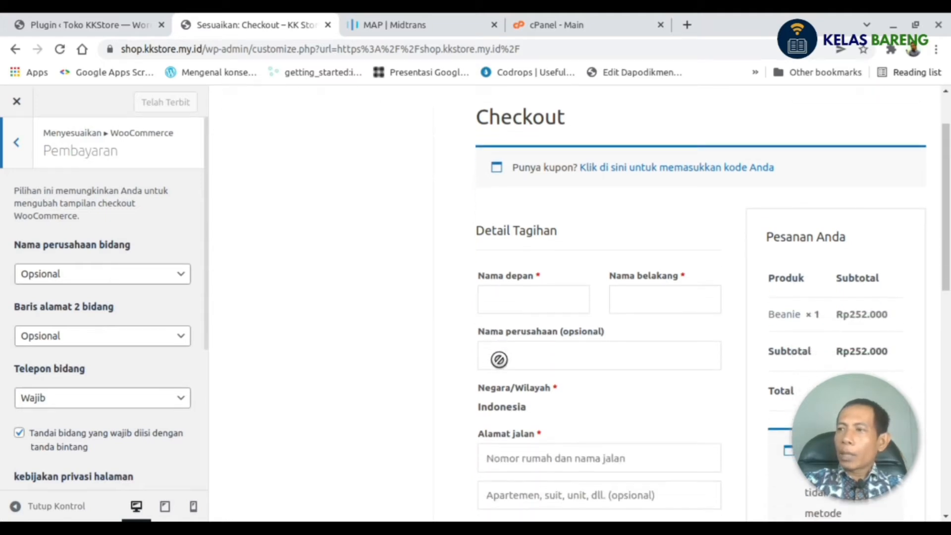
left_click(59, 276)
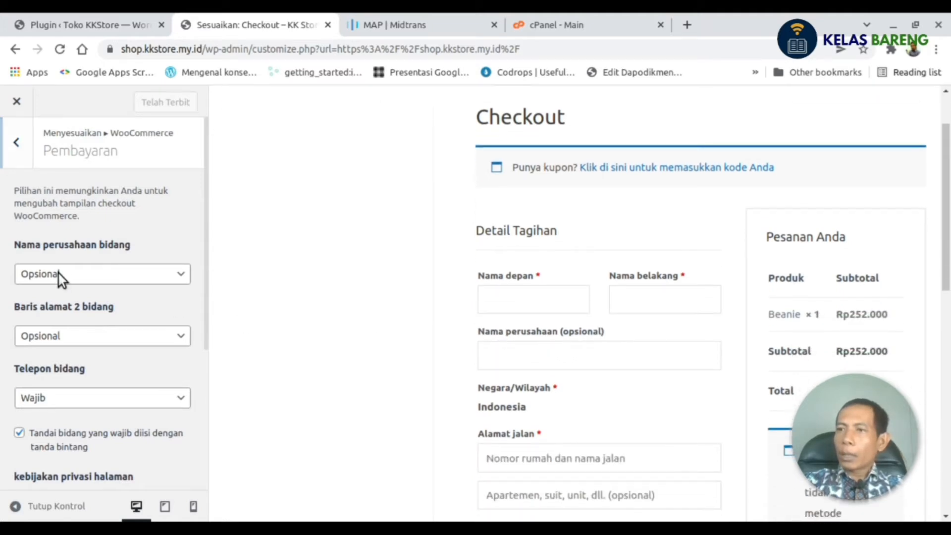
left_click(63, 299)
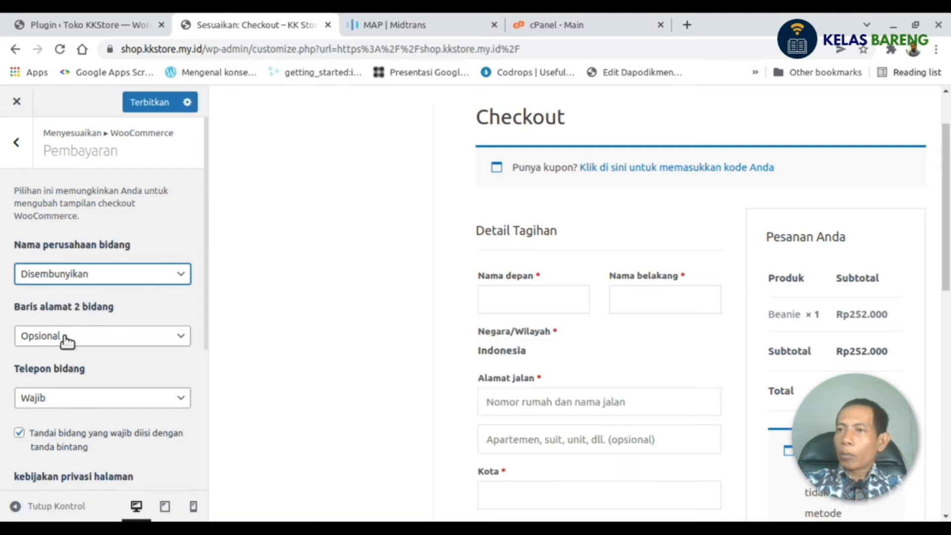
left_click(75, 352)
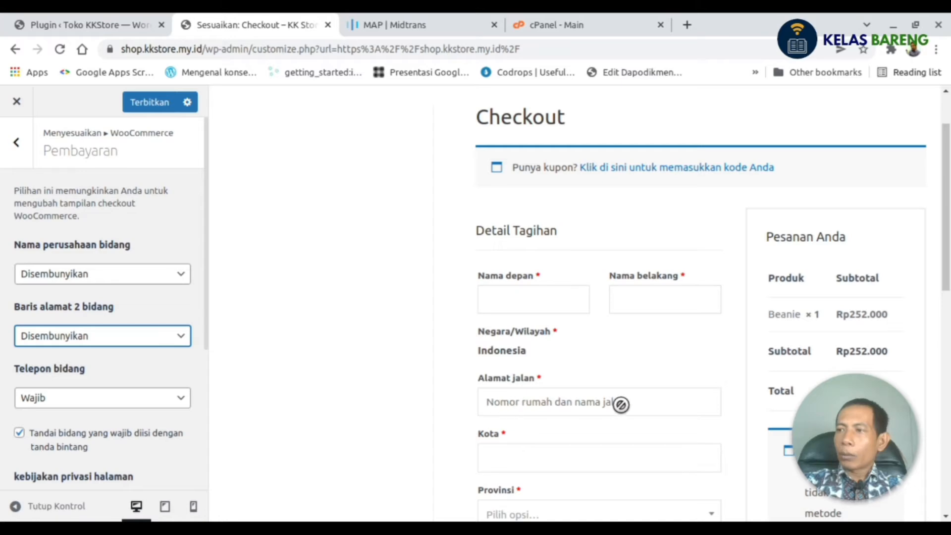
- Check the remaining checkout options for phone, privacy policy and terms against the form preview, and publish the checkout changes
scroll(33, 376, "down", 3)
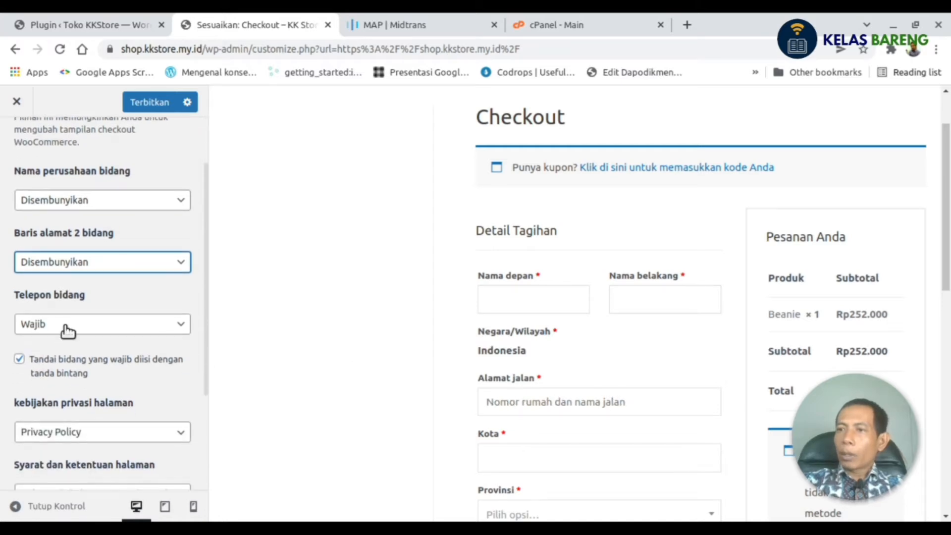
scroll(72, 390, "down", 3)
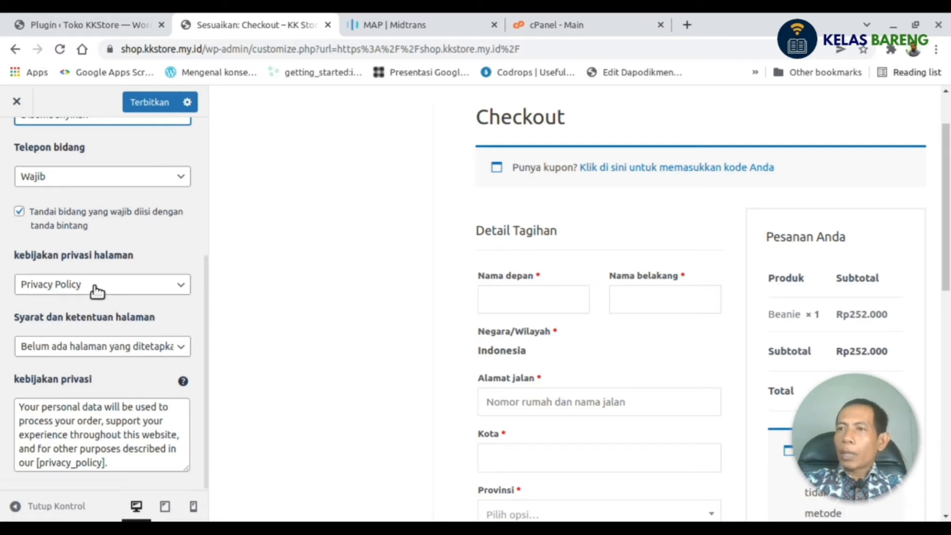
scroll(750, 353, "down", 5)
scroll(749, 353, "down", 3)
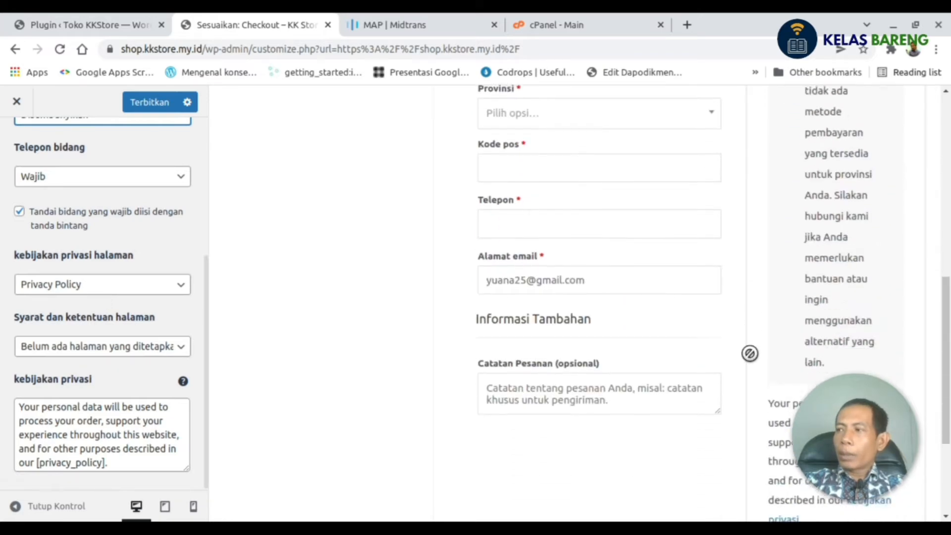
left_click(96, 352)
left_click(96, 352)
scroll(95, 414, "down", 1)
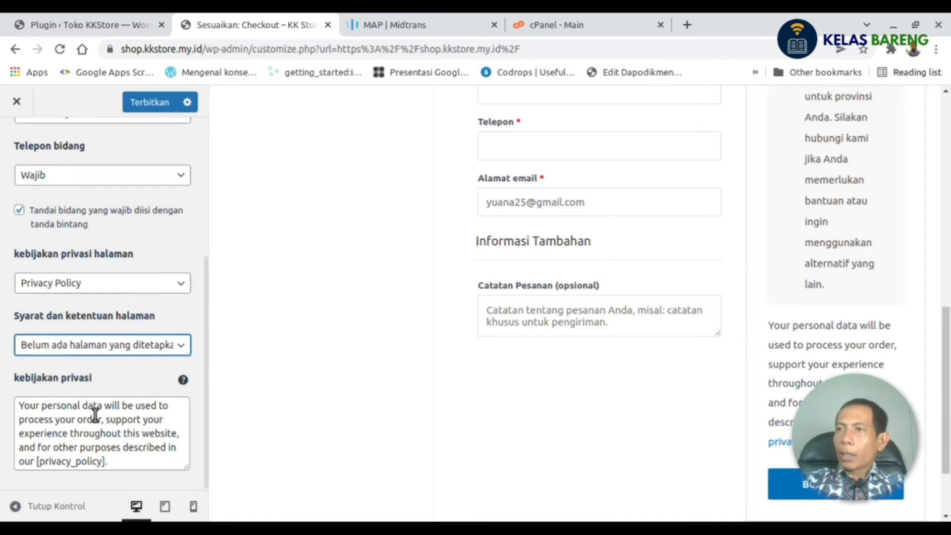
left_click(142, 105)
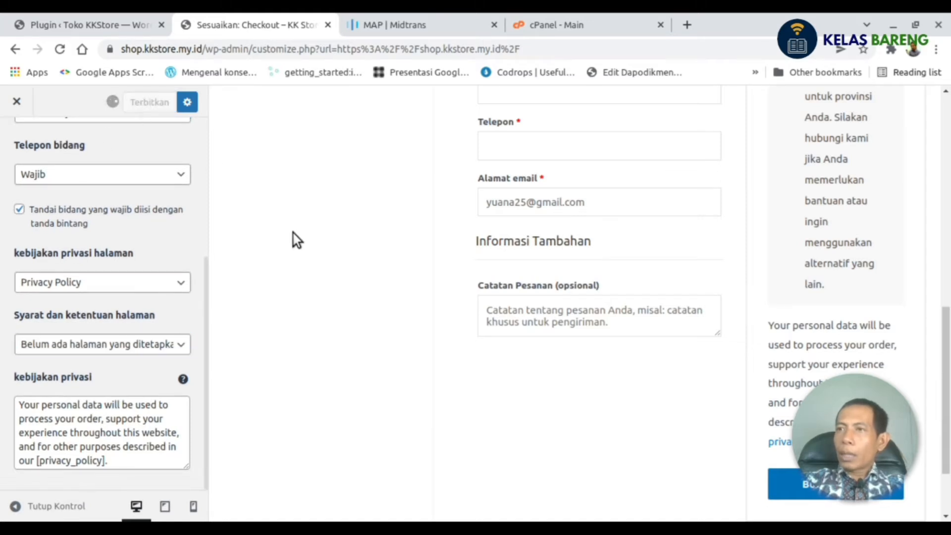
- Open the Bilah Sisi WooCommerce widget area and dismiss the block widget welcome message
scroll(45, 185, "up", 5)
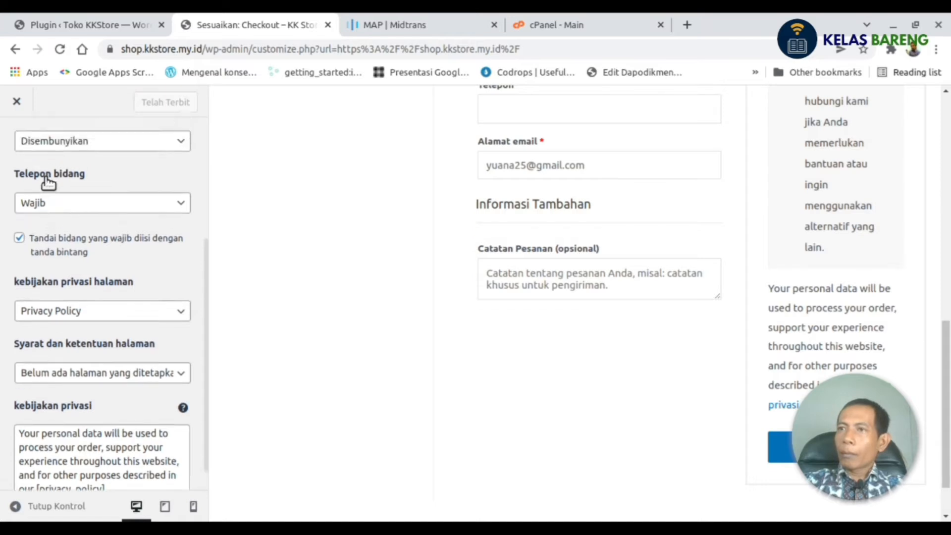
left_click(17, 143)
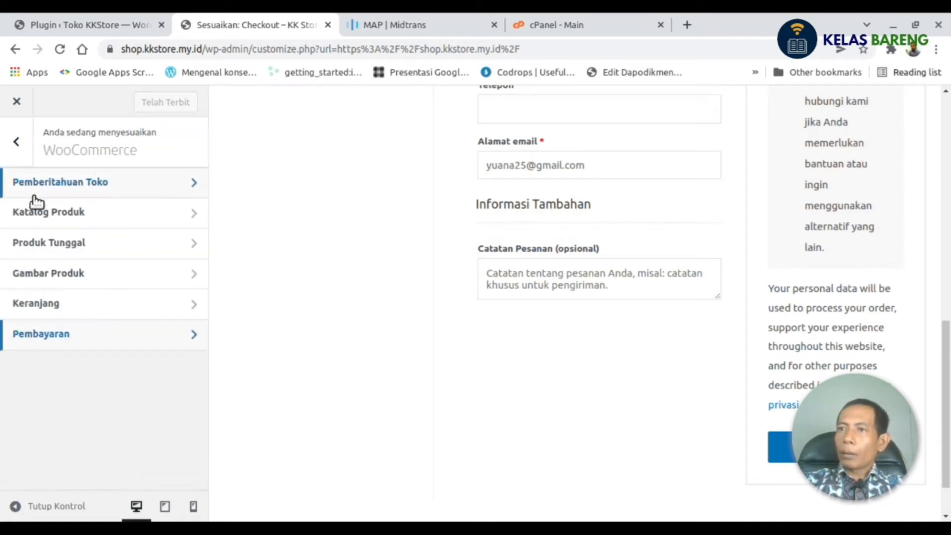
left_click(17, 144)
left_click(55, 418)
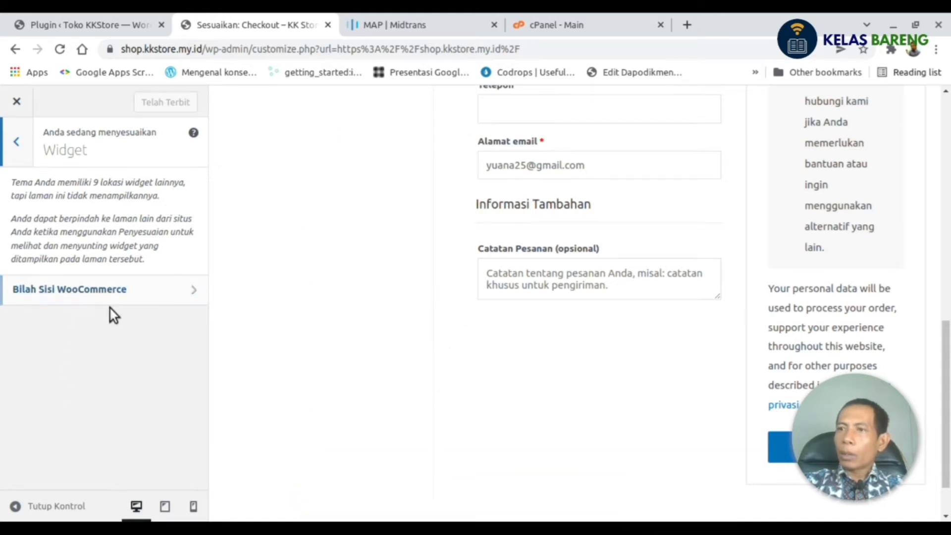
left_click(82, 287)
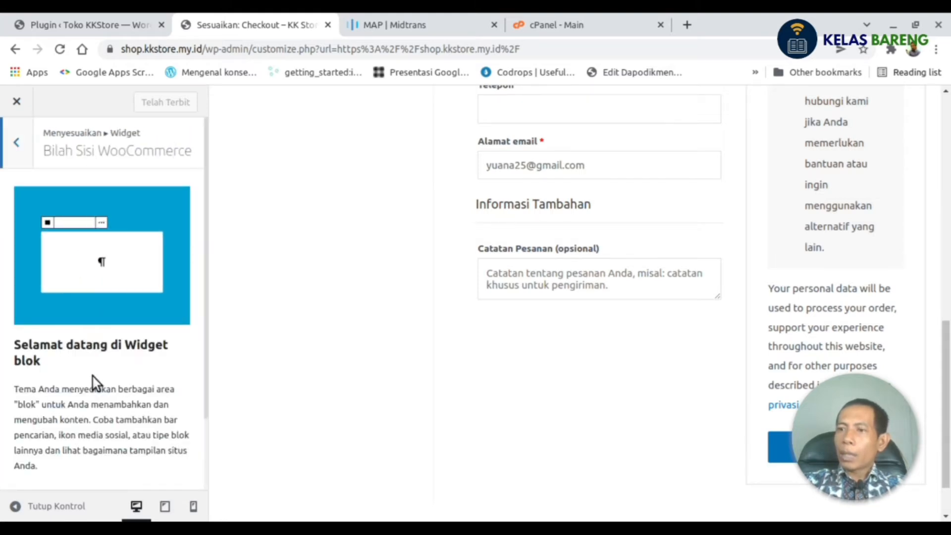
scroll(93, 376, "down", 2)
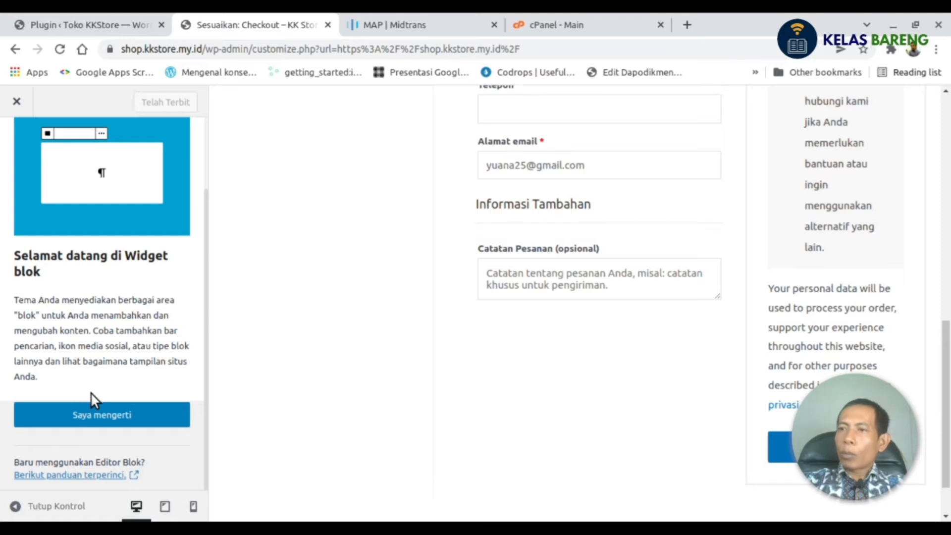
left_click(94, 415)
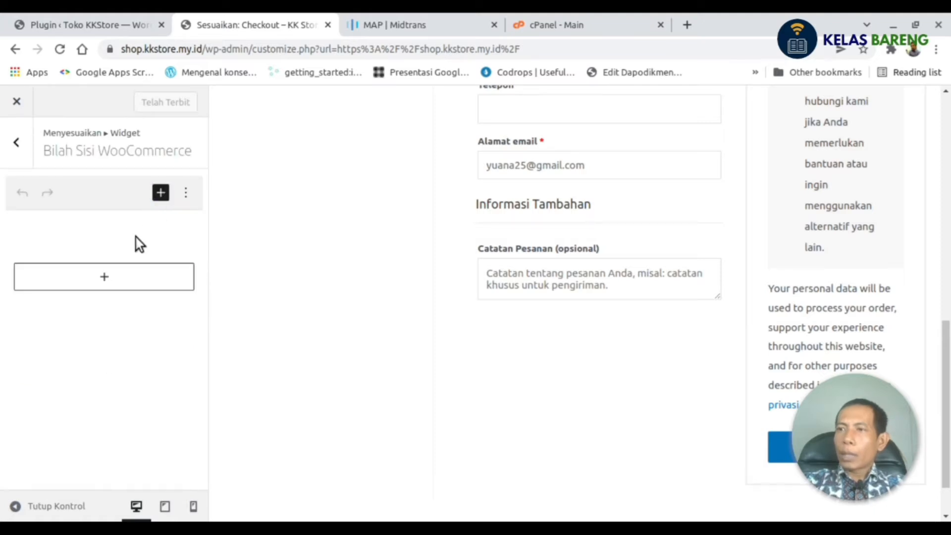
- Add a Judul block with the text "Kategori" to the WooCommerce sidebar
left_click(104, 276)
left_click(329, 253)
type("Kategori")
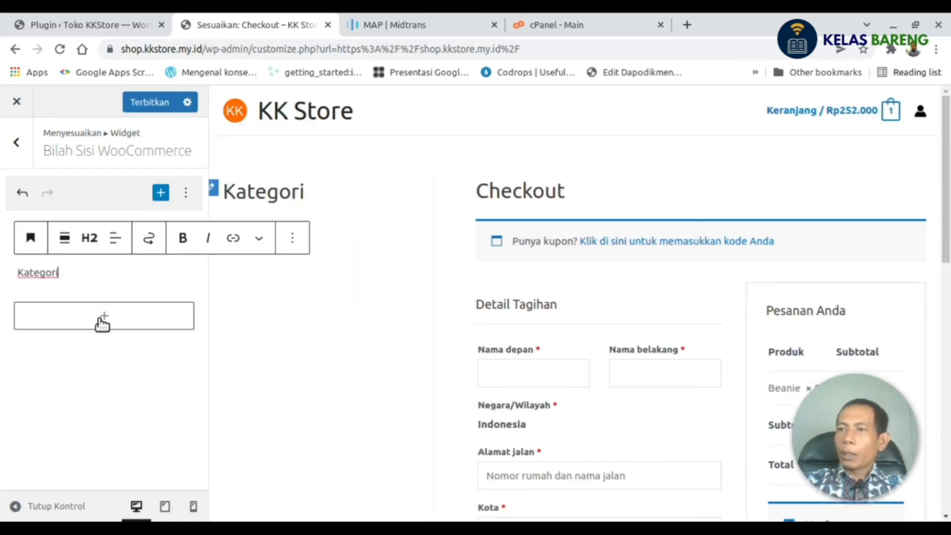
- Add a Daftar Kategori Produk block below the Kategori heading in the WooCommerce sidebar
left_click(103, 321)
left_click(203, 280)
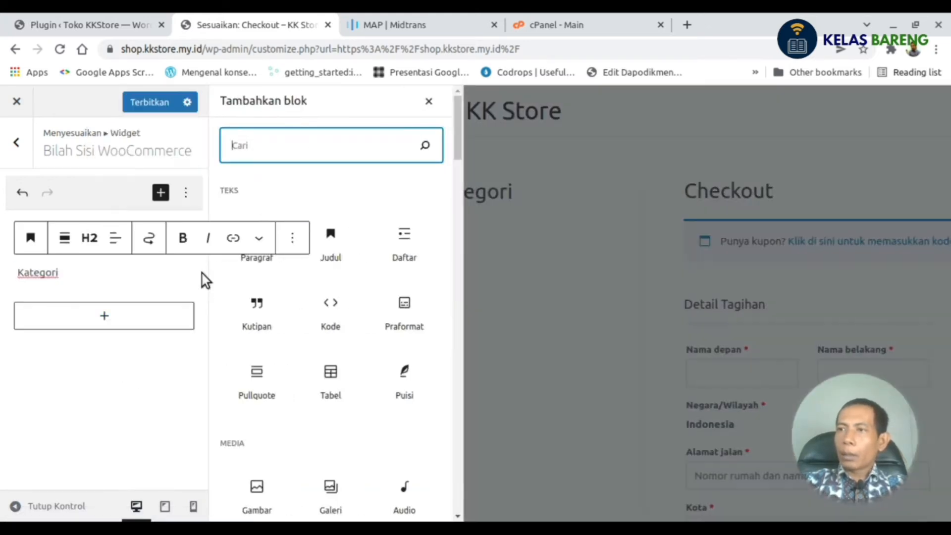
scroll(327, 341, "down", 15)
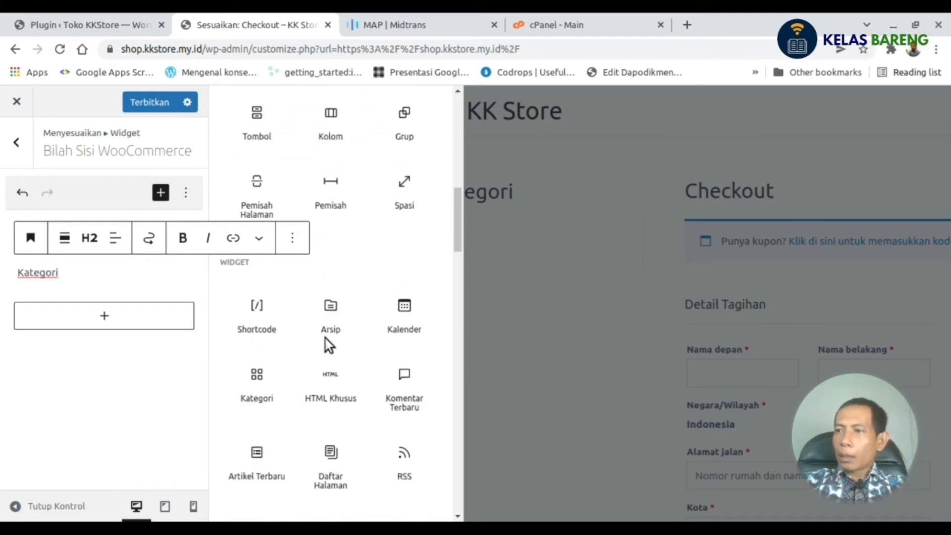
scroll(329, 341, "down", 10)
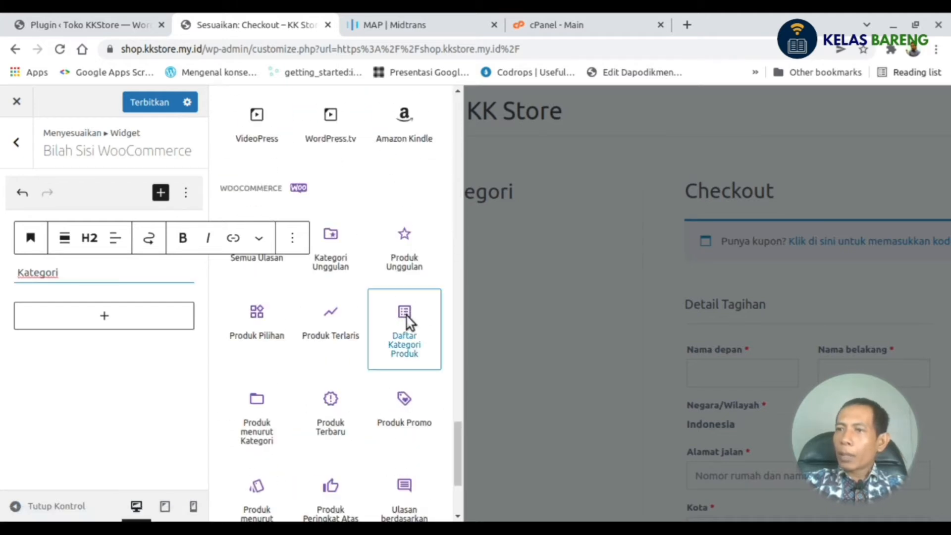
left_click(406, 316)
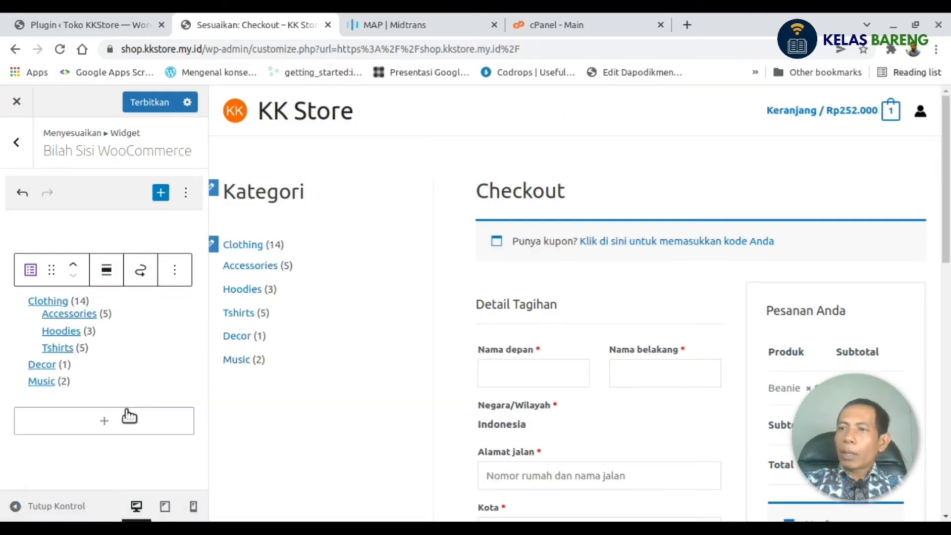
- Add a Saring Produk menurut Harga block below the category list in the WooCommerce sidebar
left_click(123, 417)
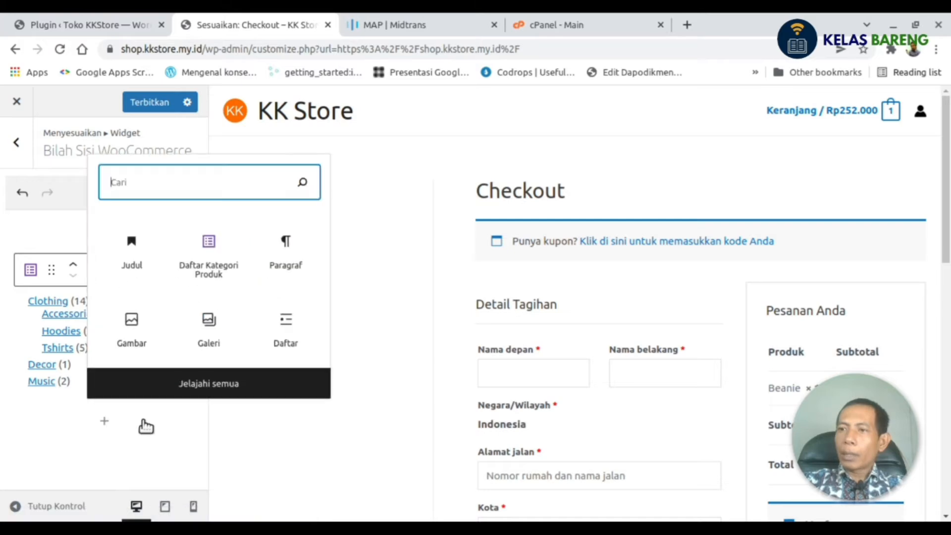
left_click(208, 382)
scroll(259, 406, "down", 5)
left_click(257, 407)
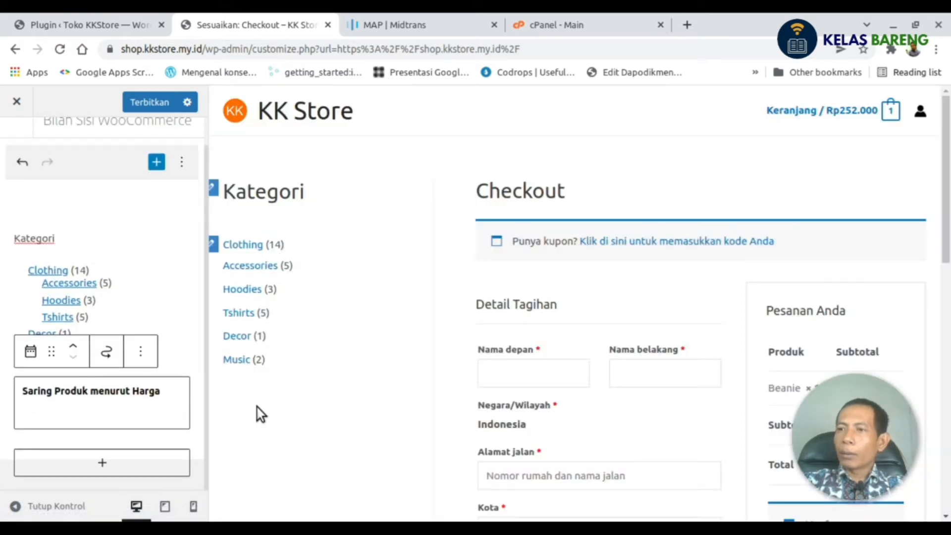
- Add a product tag widget (Tag Produk) below the price filter in the WooCommerce sidebar and publish the changes
left_click(102, 462)
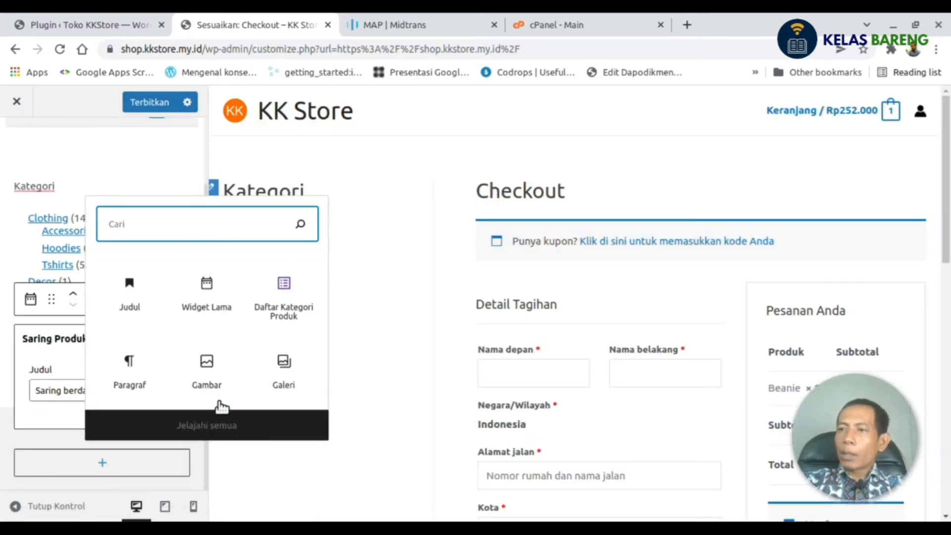
left_click(188, 431)
scroll(347, 337, "down", 10)
left_click(322, 316)
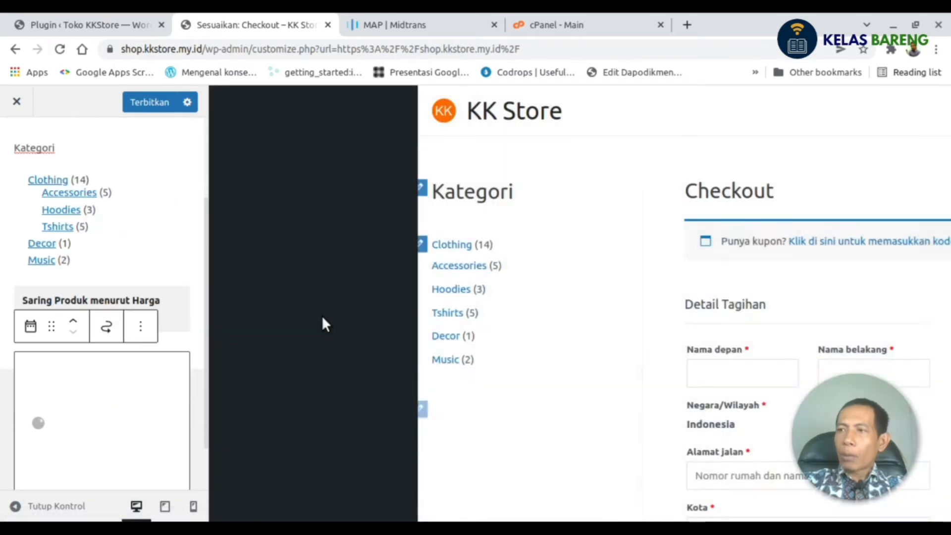
left_click(151, 102)
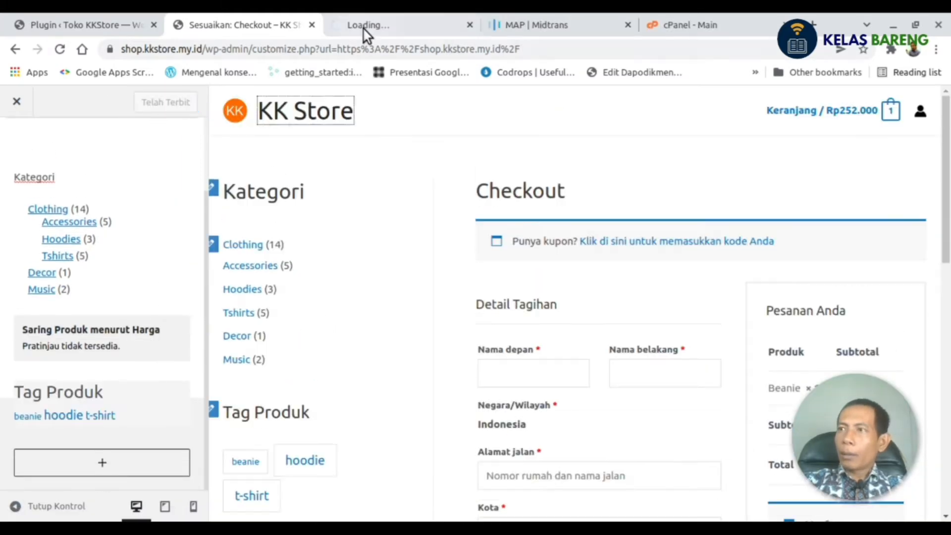
- View the shop page in the new browser tab and browse the Clothing category from the sidebar
left_click(364, 29)
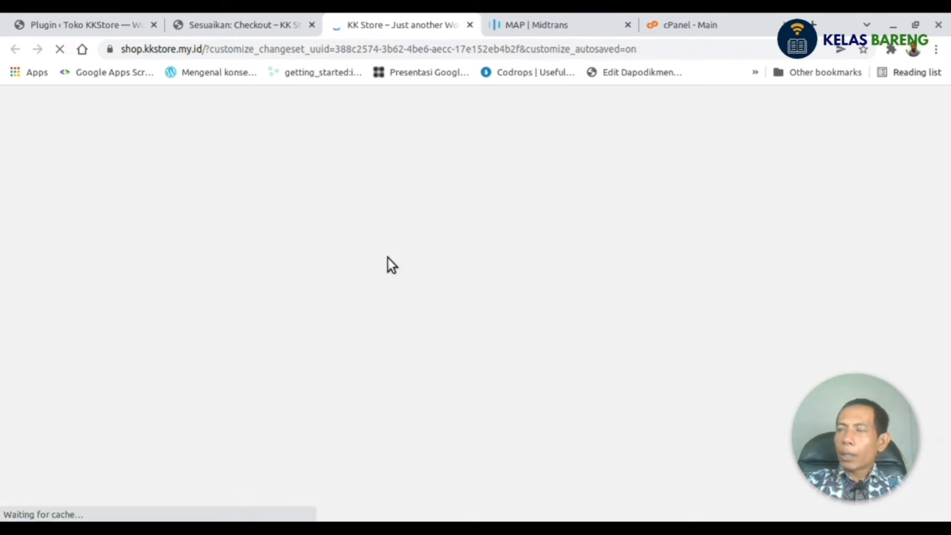
scroll(96, 287, "up", 2)
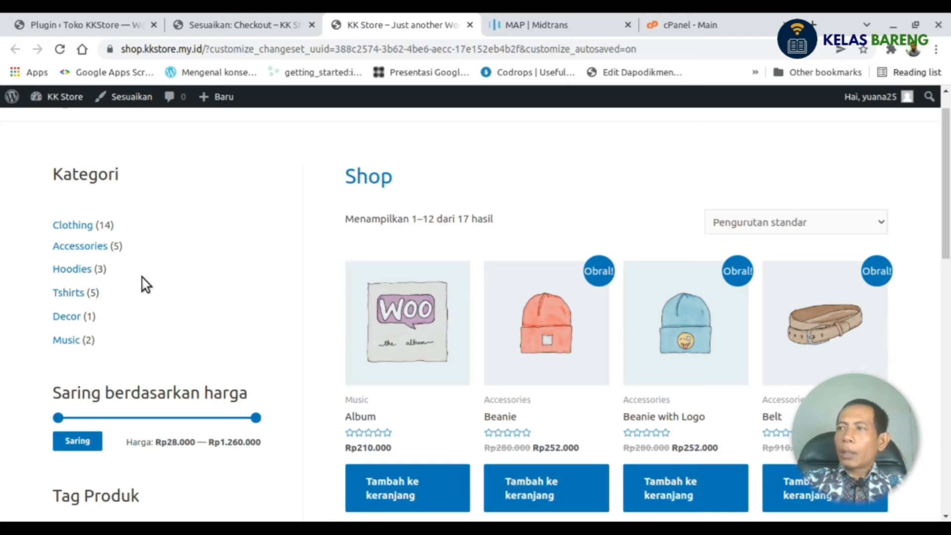
scroll(118, 258, "down", 1)
left_click(59, 188)
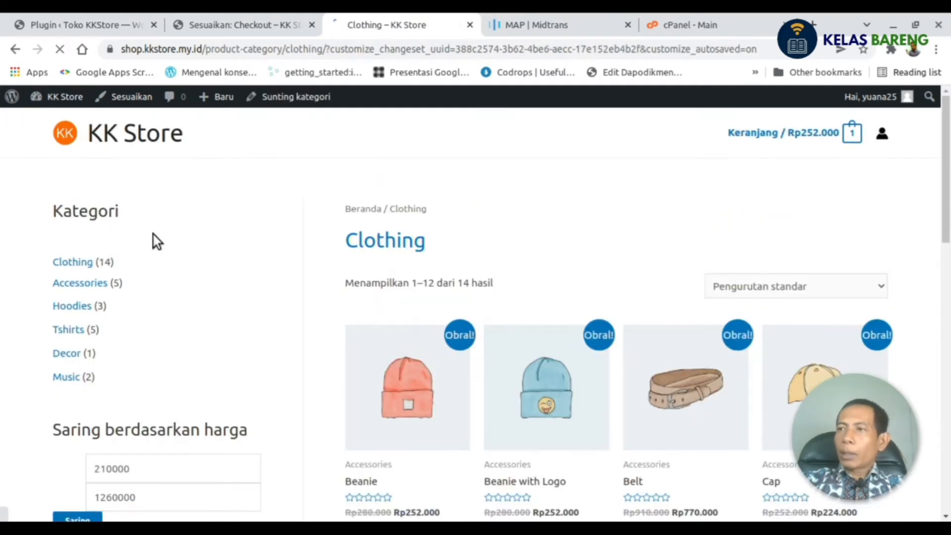
scroll(542, 269, "down", 2)
scroll(542, 269, "down", 8)
scroll(543, 269, "up", 9)
scroll(542, 274, "up", 1)
scroll(95, 292, "down", 2)
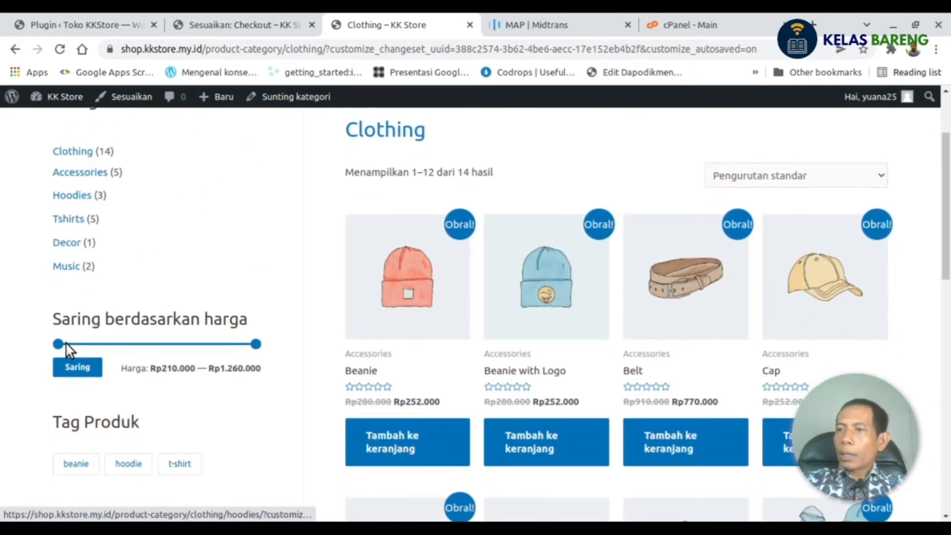
- Test the sidebar by filtering Clothing from Rp797.850 to Rp1.260.000 and viewing the products tagged beanie
left_click_drag(64, 344, 168, 344)
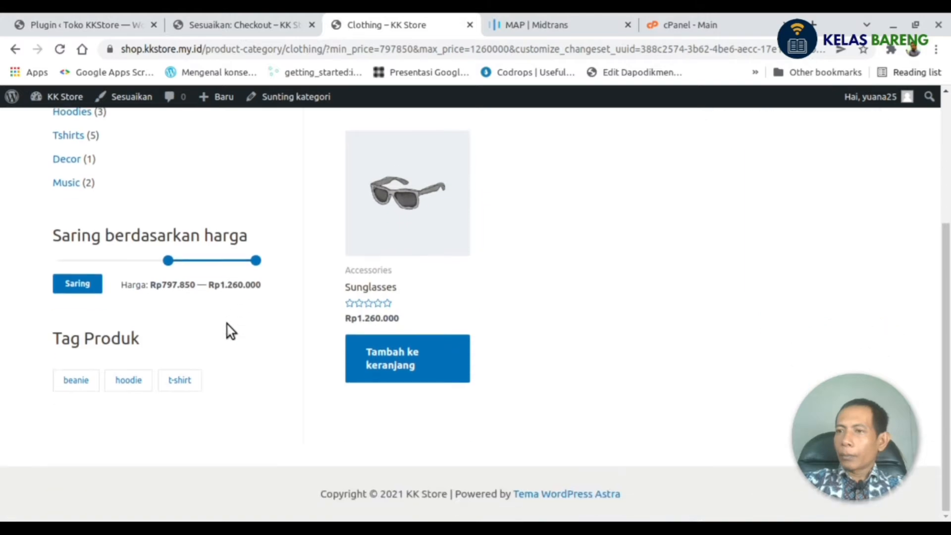
left_click_drag(169, 261, 58, 260)
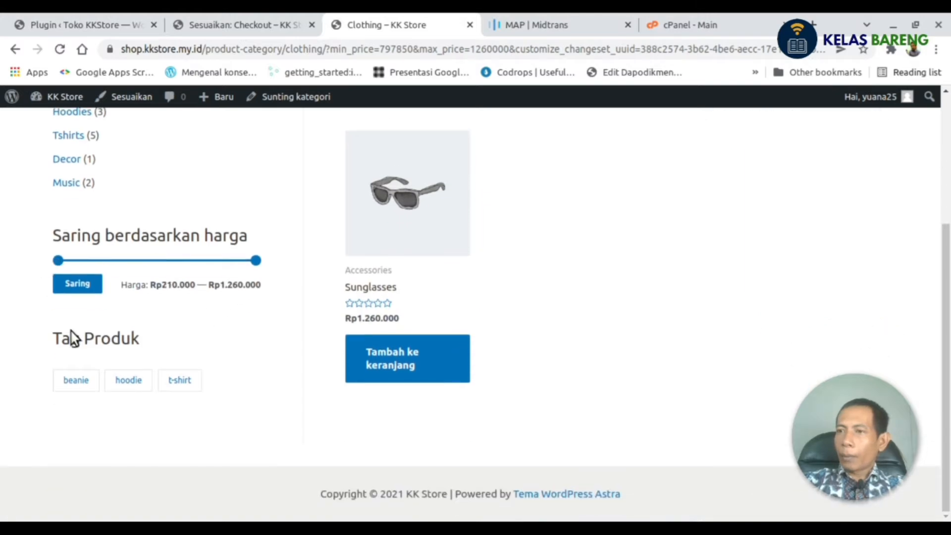
left_click(74, 381)
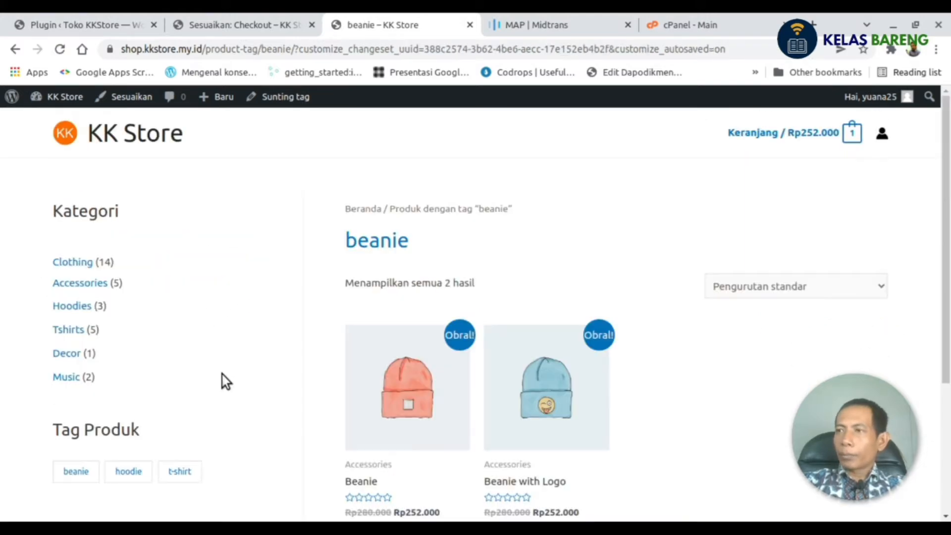
left_click(129, 97)
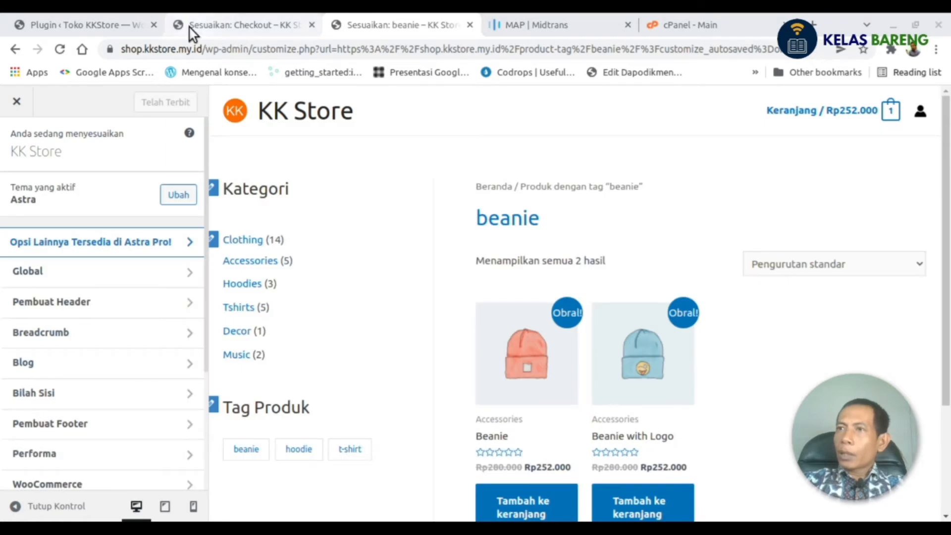
- Search the WordPress plugin directory for "Ongkoskirim" and install and activate the Ongkos Kirim shipping plugin
left_click(79, 25)
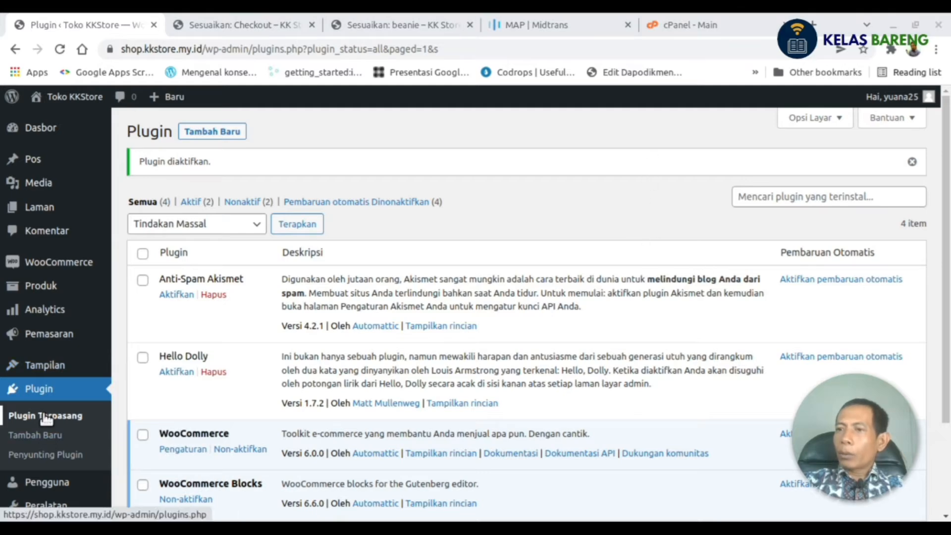
left_click(214, 133)
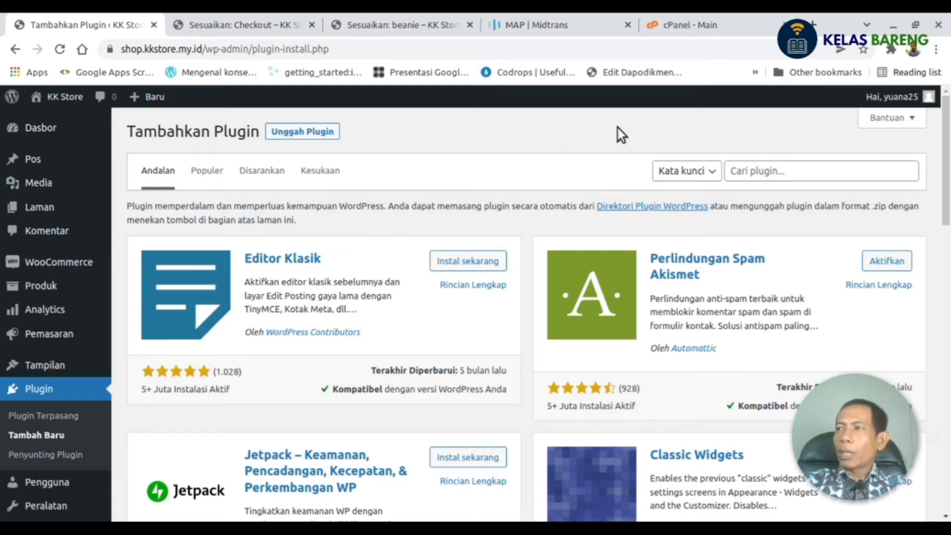
key("alt+Tab")
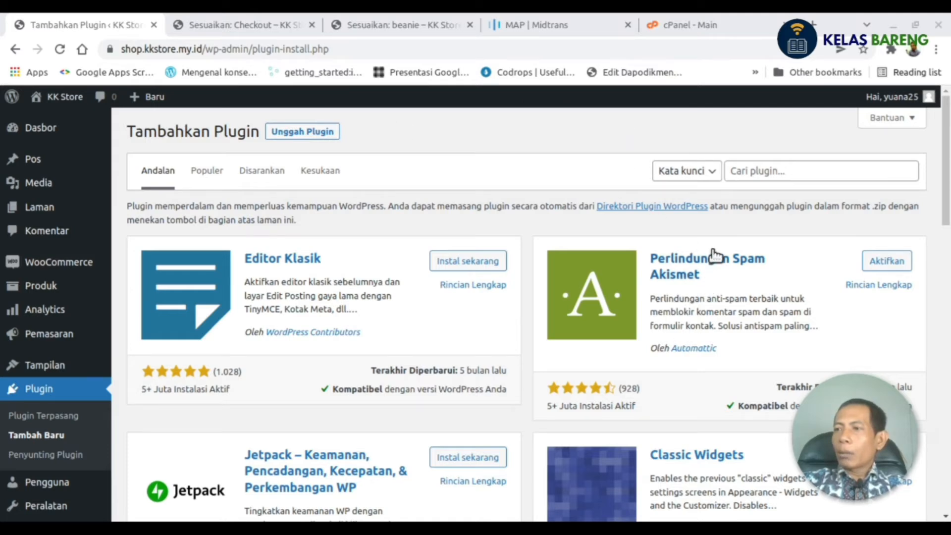
left_click(763, 172)
type("Onkoskirim")
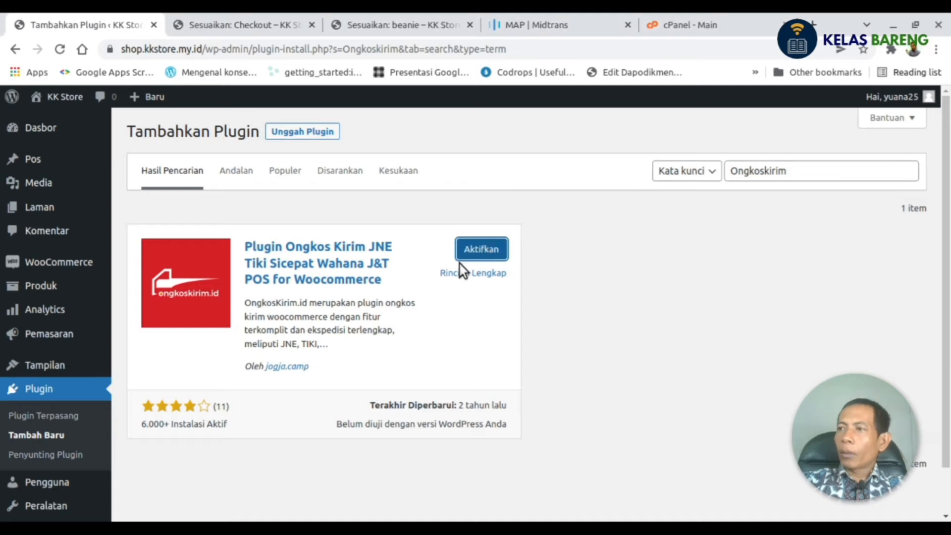
left_click(485, 250)
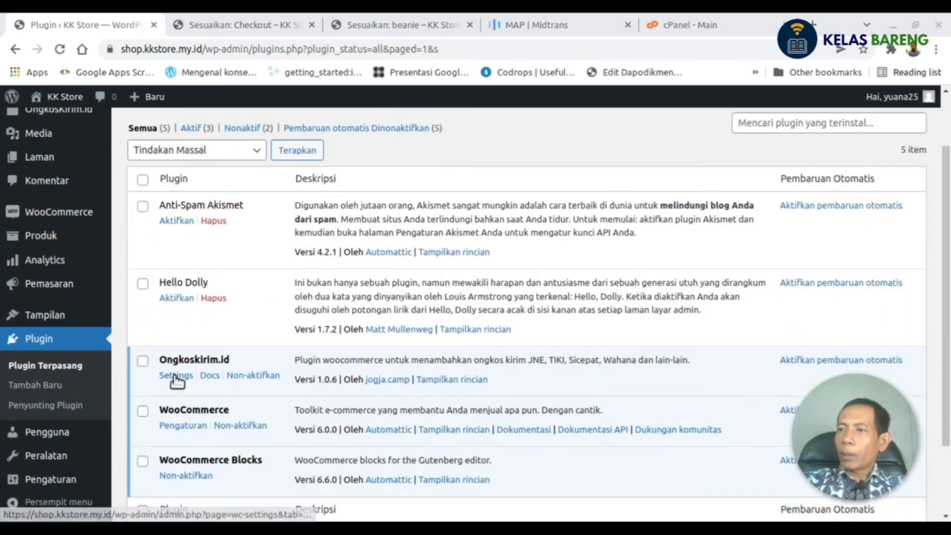
- In the Ongkoskirim.id plugin settings, enable Tiki Reg, Pos Kilat Khusus, Pos Express, Wahana, Sicepat REG and J&T Express
left_click(175, 378)
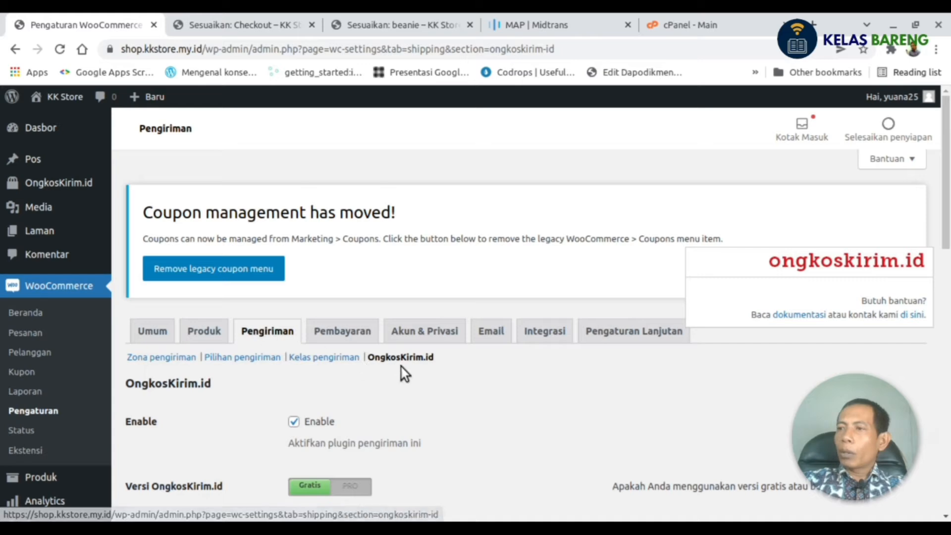
scroll(347, 357, "down", 2)
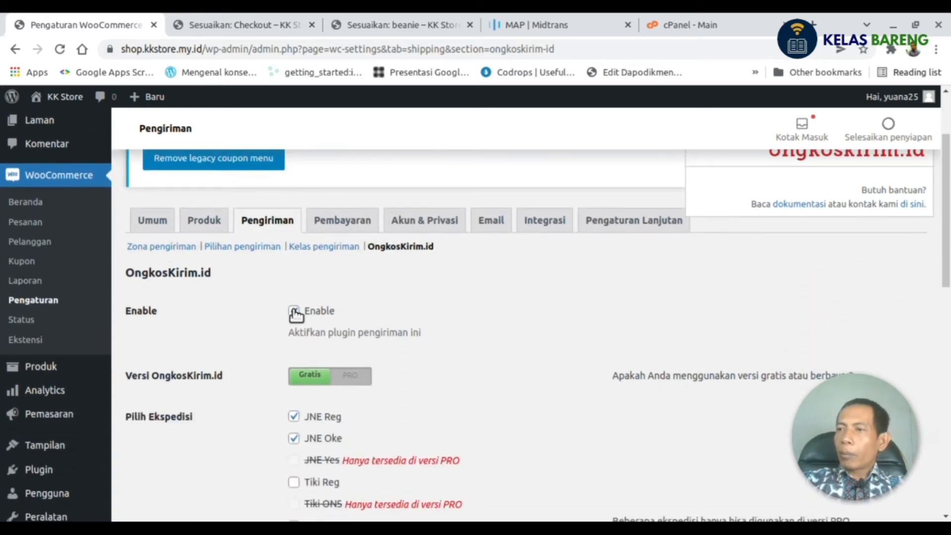
scroll(372, 304, "down", 2)
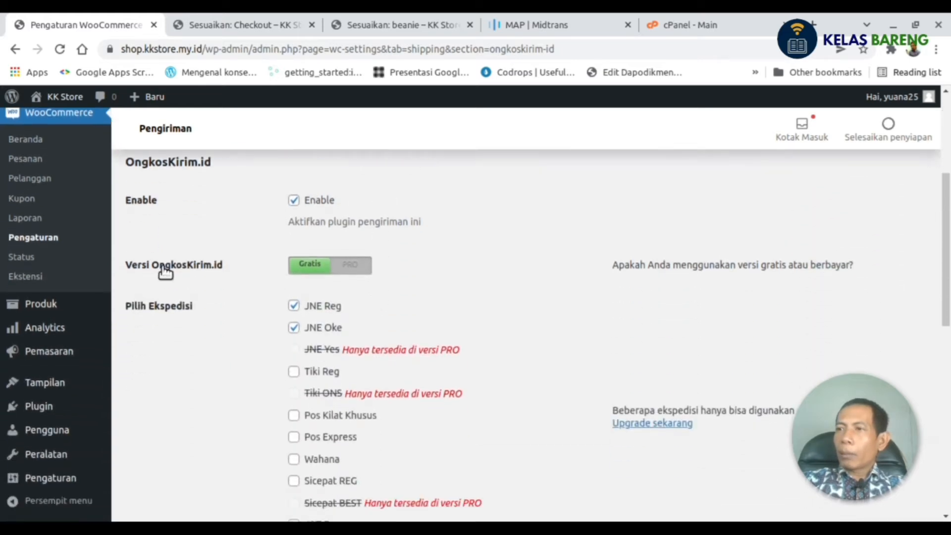
scroll(385, 320, "down", 2)
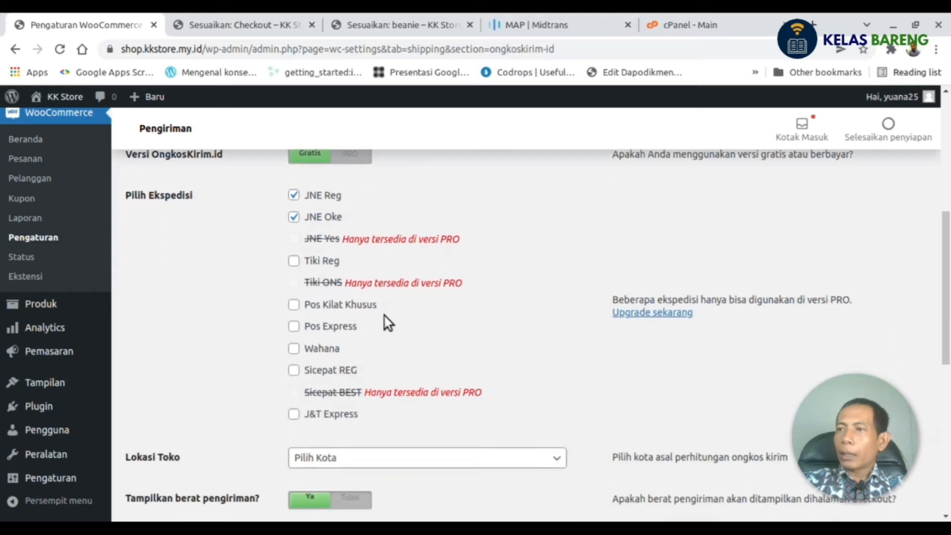
left_click(294, 260)
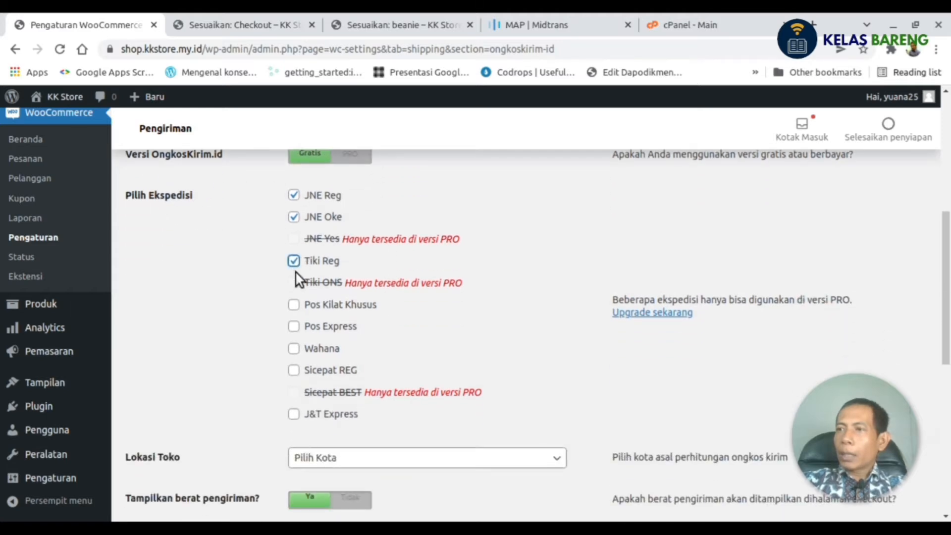
left_click(294, 304)
left_click(294, 326)
left_click(294, 349)
left_click(294, 370)
left_click(293, 414)
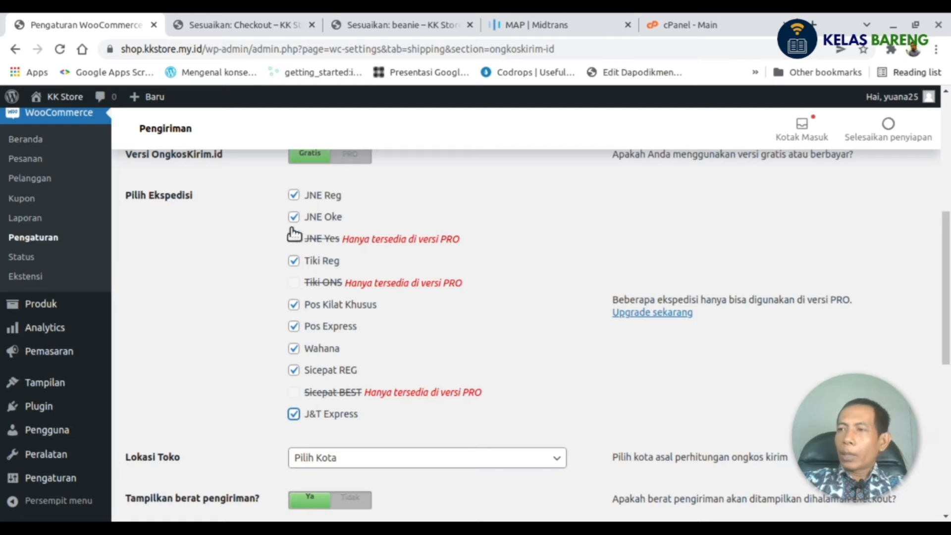
- Set the store location (Lokasi Toko) to BANDUNG BARAT
scroll(539, 331, "down", 4)
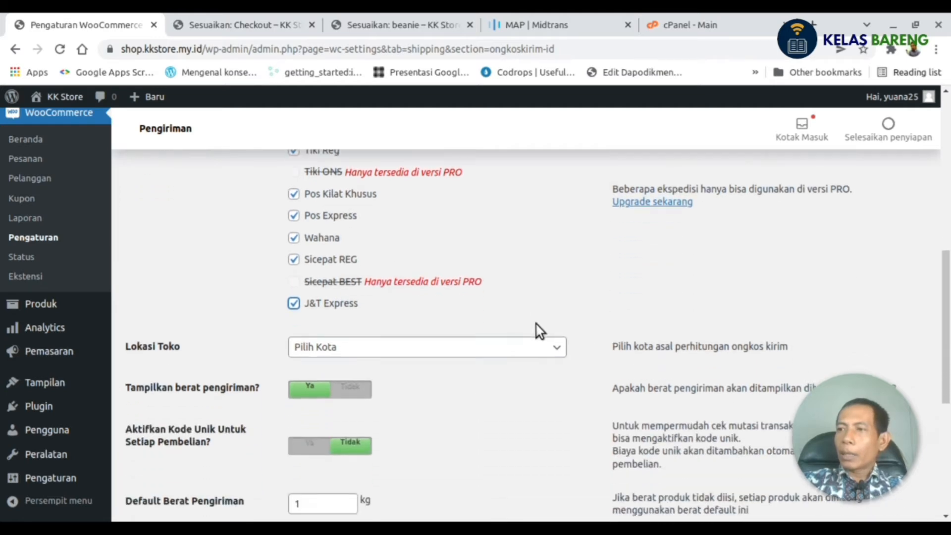
left_click(379, 279)
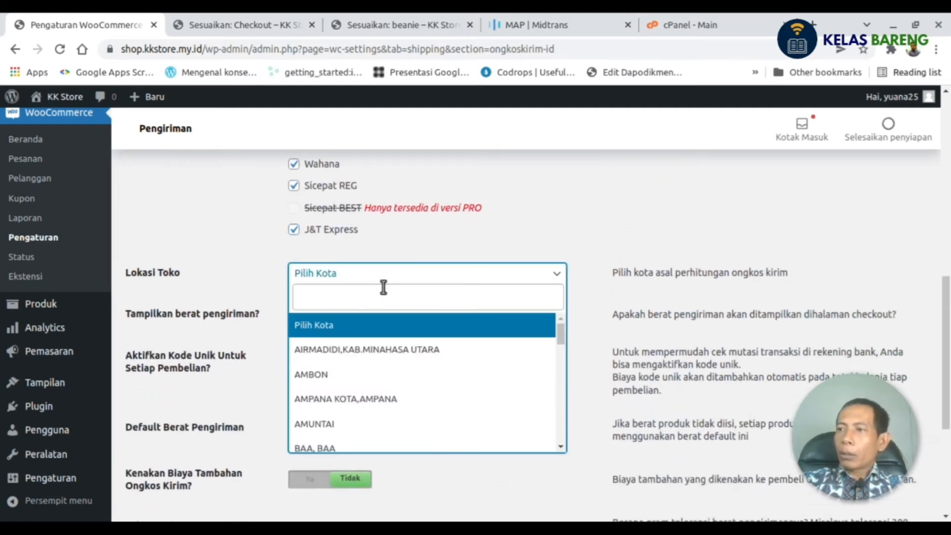
type("ba")
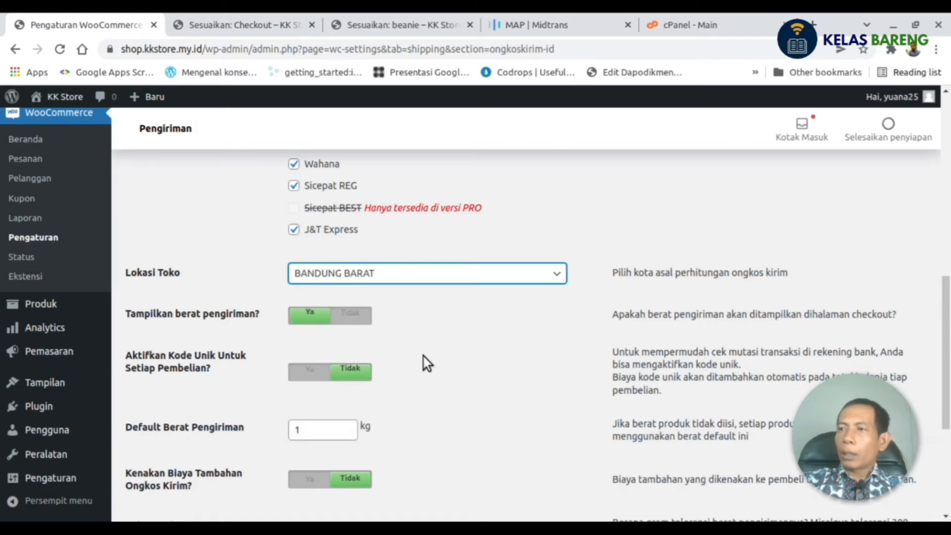
- Check the default shipping weight and weight tolerance, and save the OngkosKirim.id settings
scroll(427, 365, "down", 1)
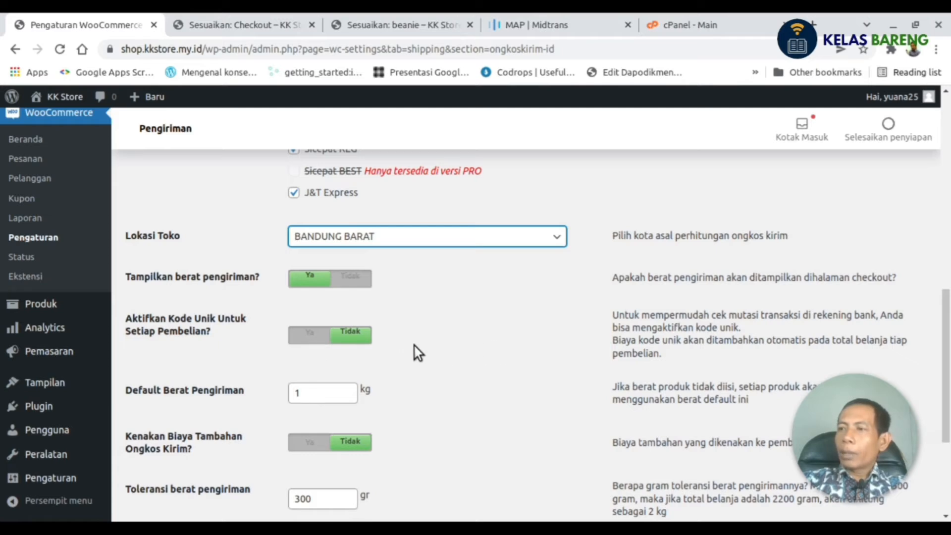
scroll(318, 270, "down", 2)
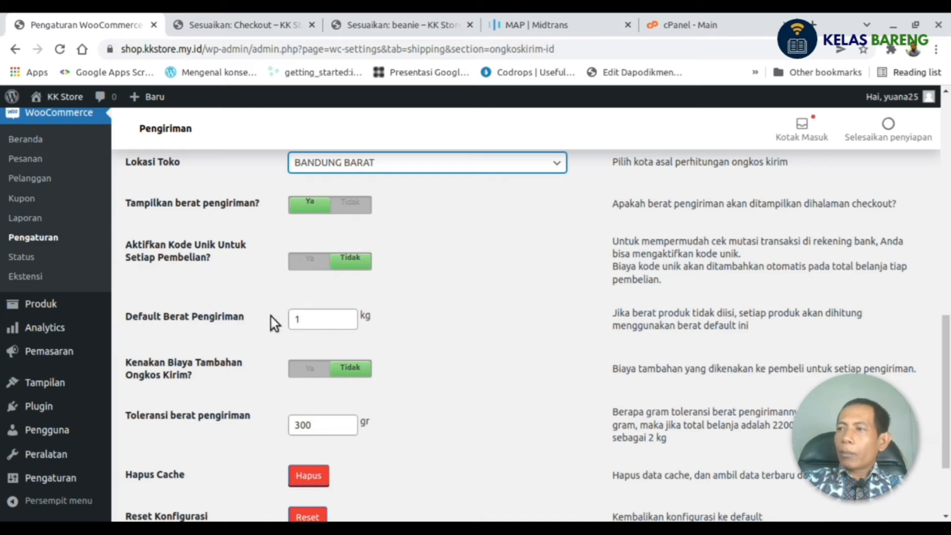
left_click(313, 318)
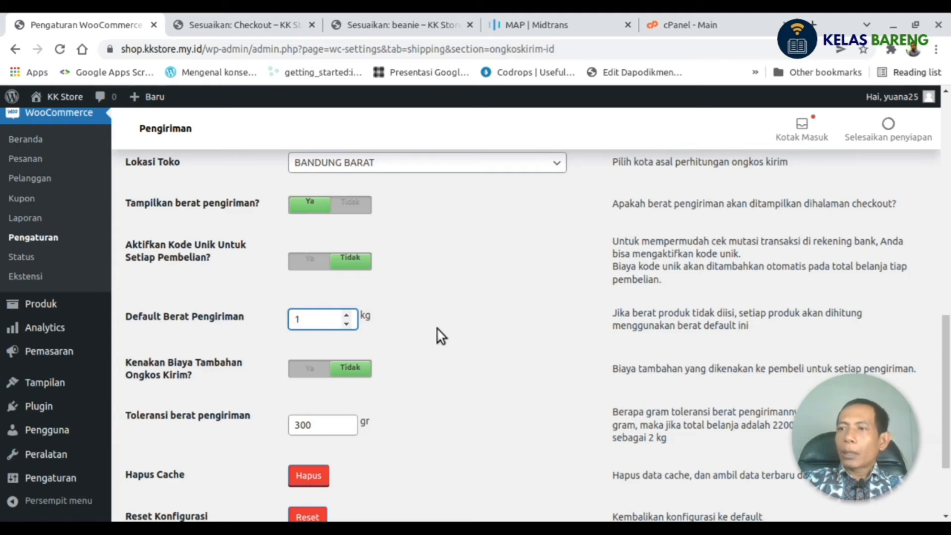
scroll(436, 334, "down", 2)
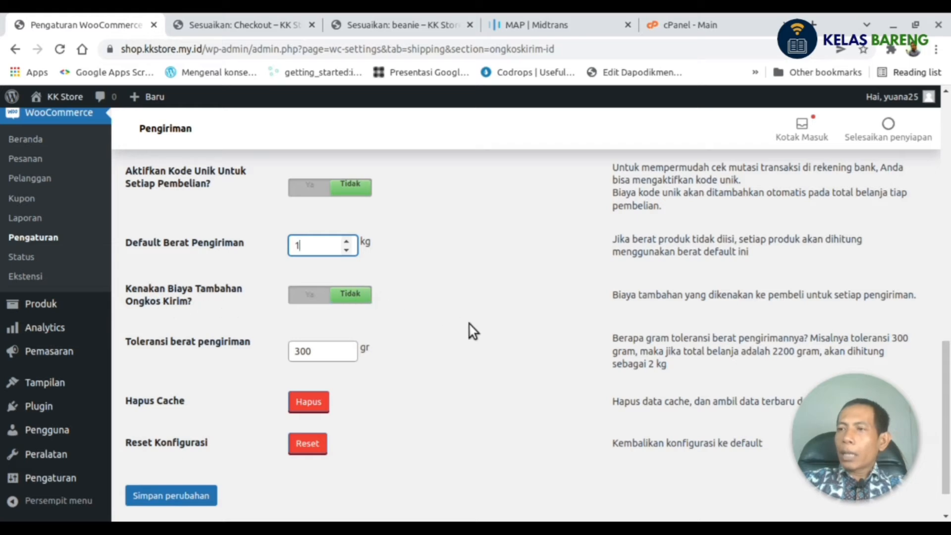
scroll(462, 322, "down", 1)
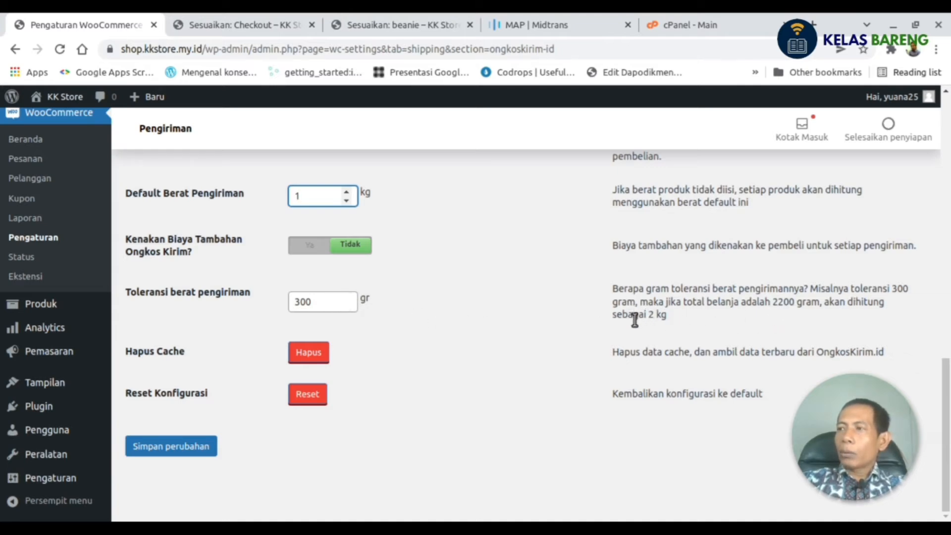
double_click(779, 304)
left_click(310, 301)
left_click_drag(309, 302, 295, 302)
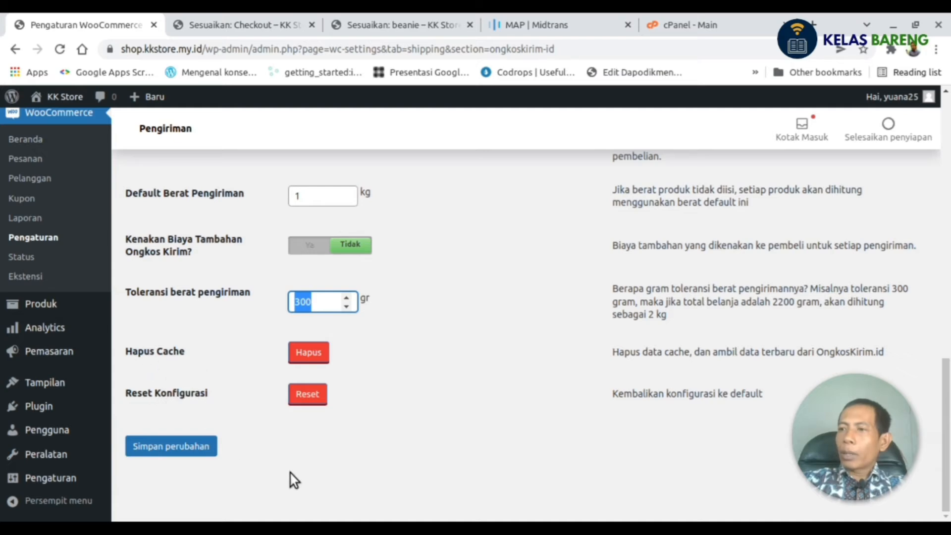
left_click(158, 447)
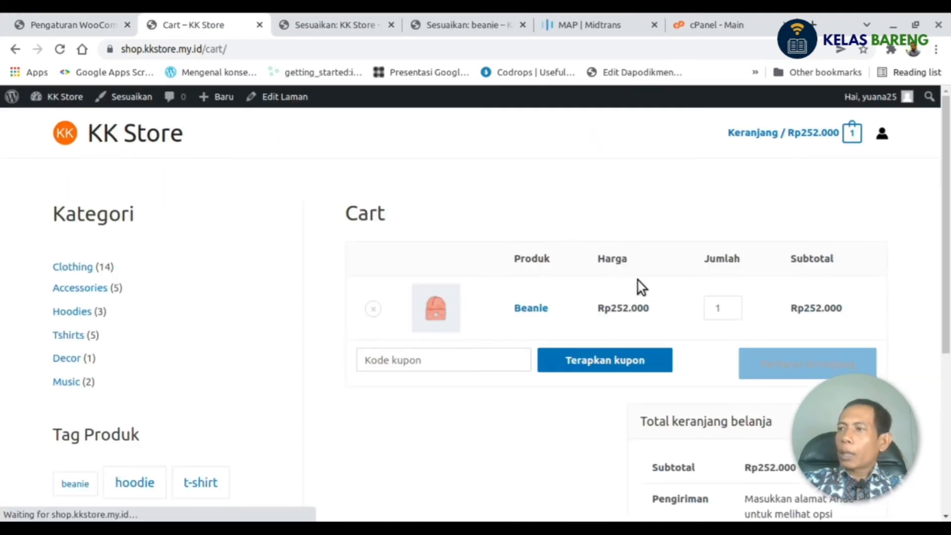
- Proceed from the shop's cart to checkout and go to the billing details
scroll(659, 297, "down", 5)
left_click(745, 361)
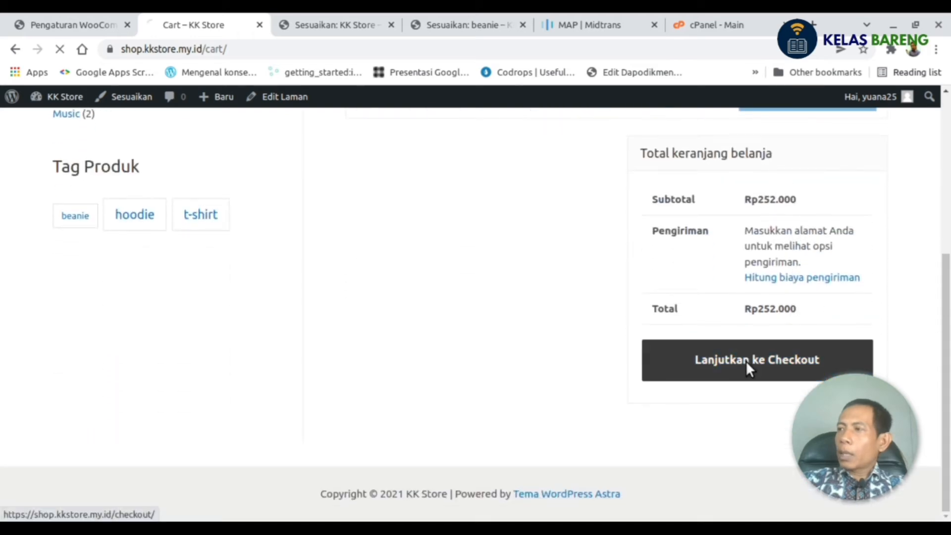
scroll(446, 337, "down", 4)
- Set the billing province to Jawa Barat, the city to BANDUNG BARAT and the district to LEMBANG,NGAMPRAH
left_click(415, 319)
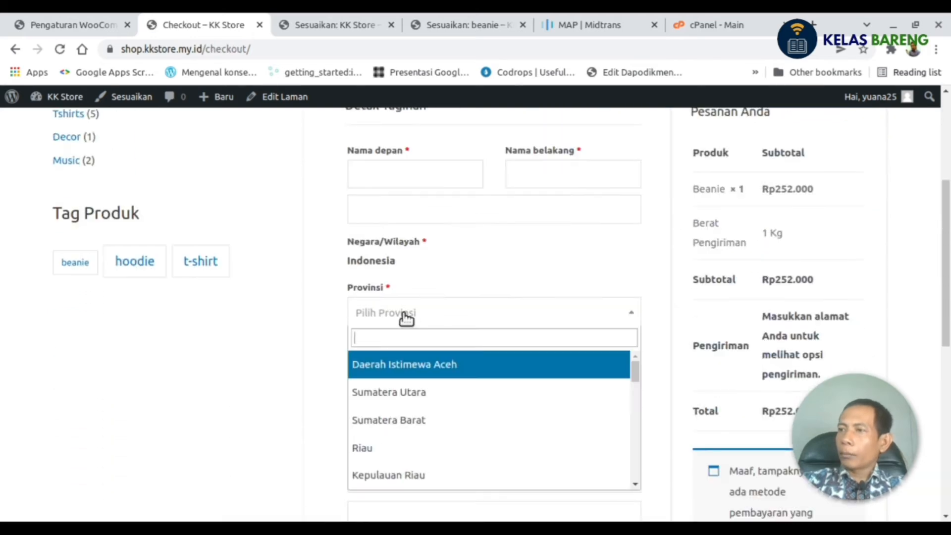
scroll(436, 409, "down", 4)
left_click(425, 425)
left_click(421, 368)
left_click(417, 283)
scroll(429, 404, "down", 2)
left_click(627, 313)
scroll(482, 396, "down", 2)
scroll(482, 396, "down", 3)
left_click(456, 379)
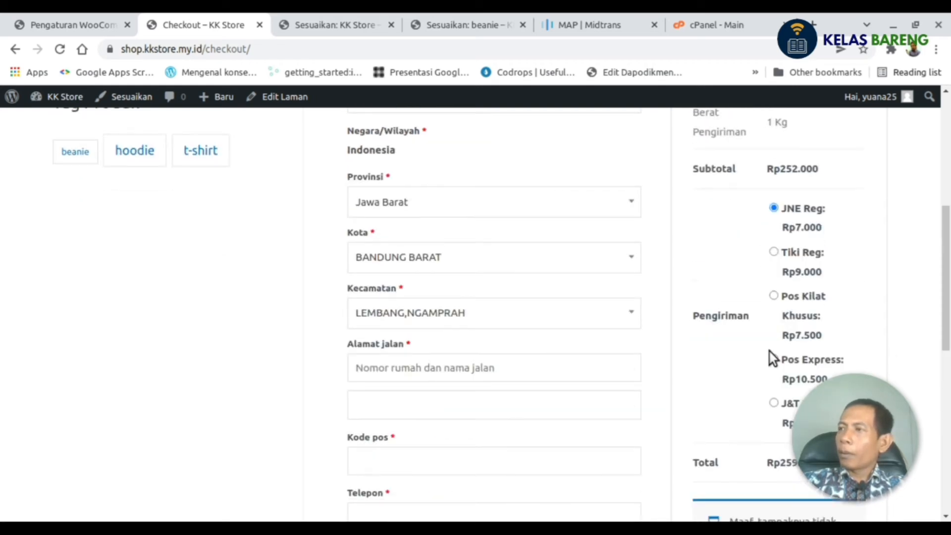
- Review the courier shipping rates, order total and payment notice on the checkout page
scroll(771, 340, "up", 2)
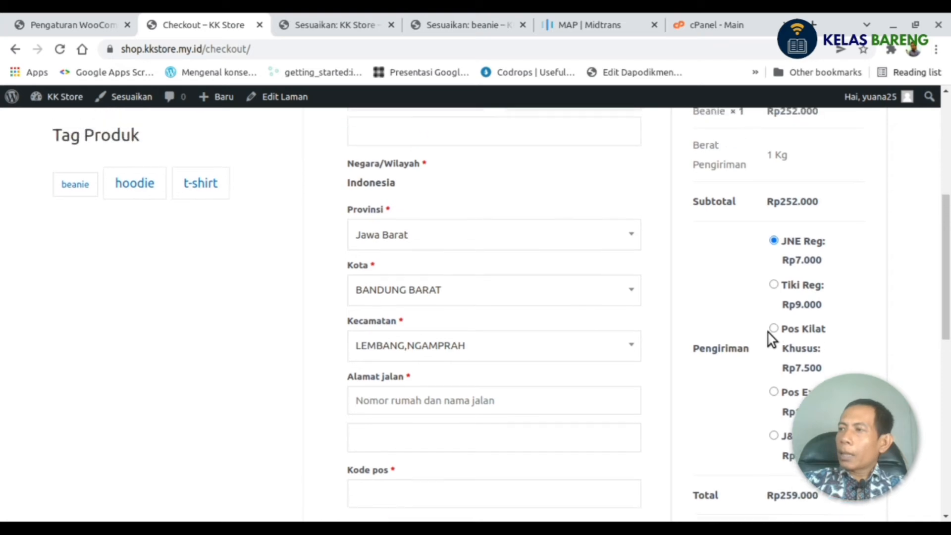
scroll(756, 351, "down", 1)
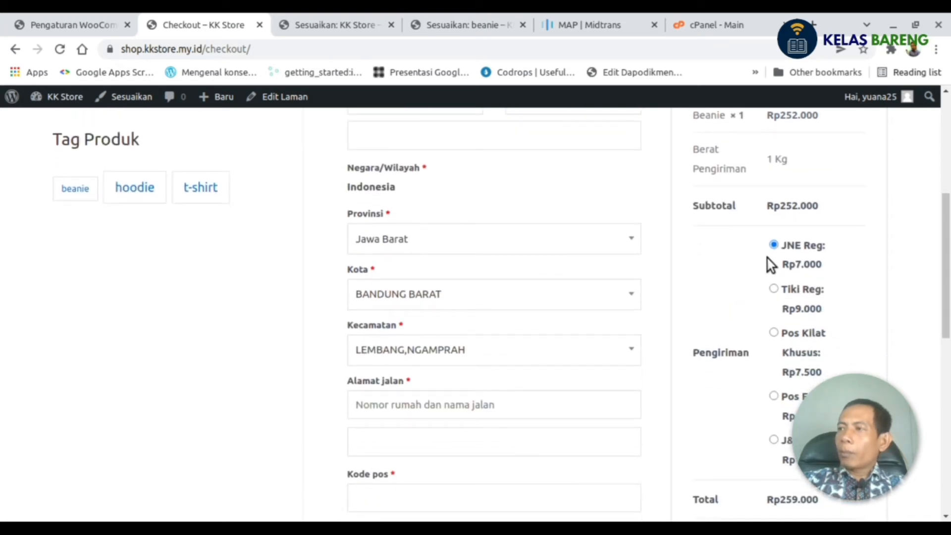
left_click_drag(783, 266, 820, 272)
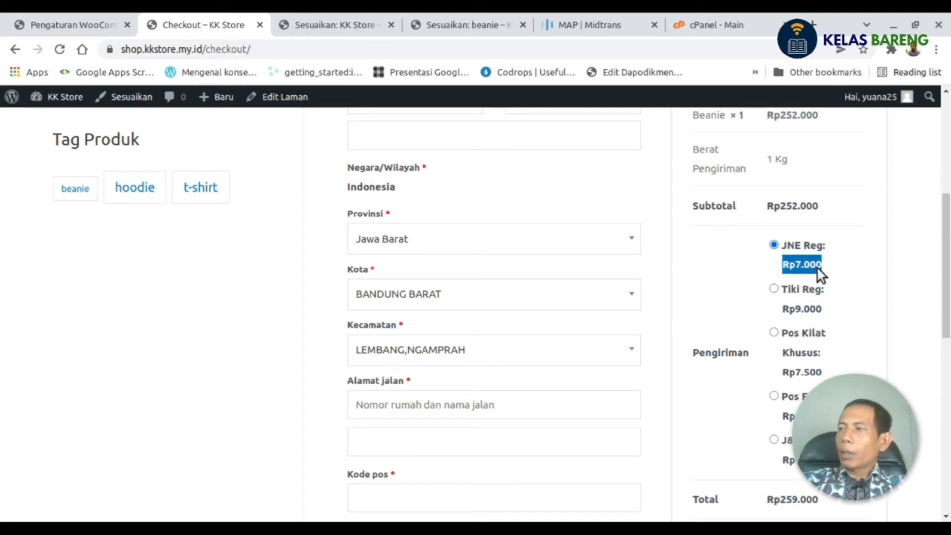
left_click(781, 272)
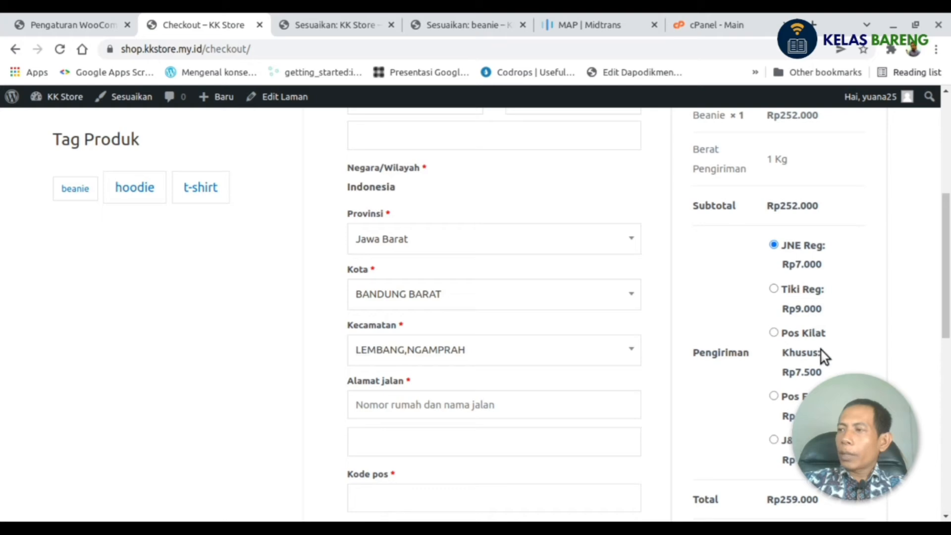
scroll(822, 353, "down", 4)
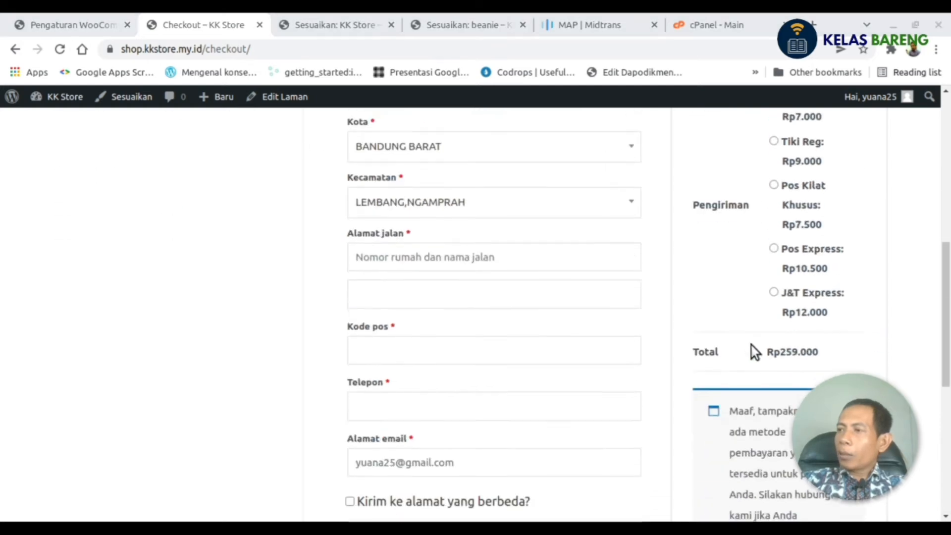
scroll(751, 346, "down", 4)
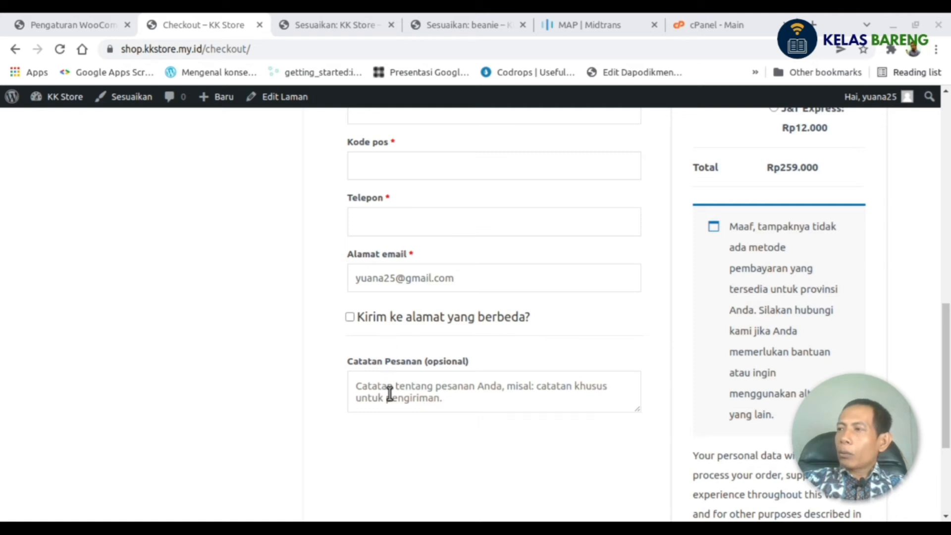
- Go to the WordPress page for adding new plugins and search for "midtrans"
left_click(84, 25)
scroll(49, 431, "down", 4)
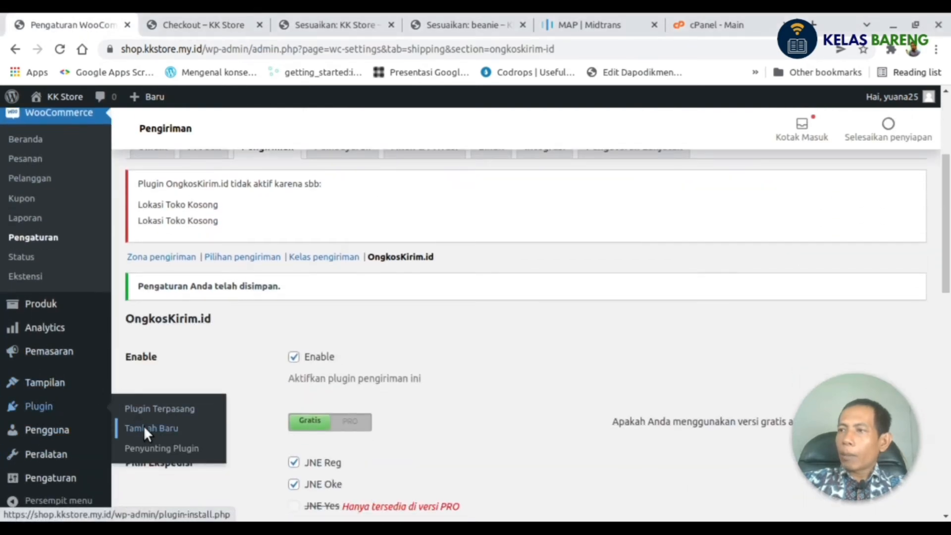
left_click(143, 425)
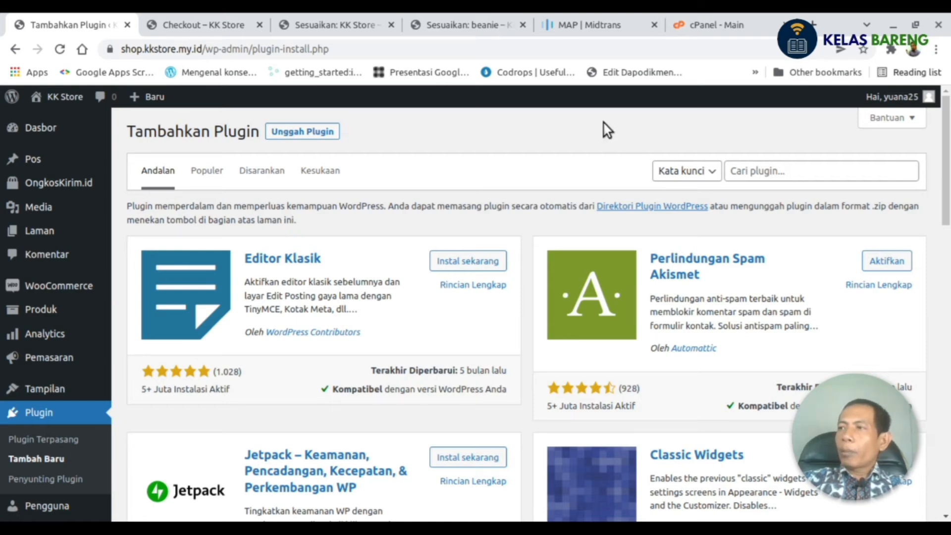
key("alt+Tab")
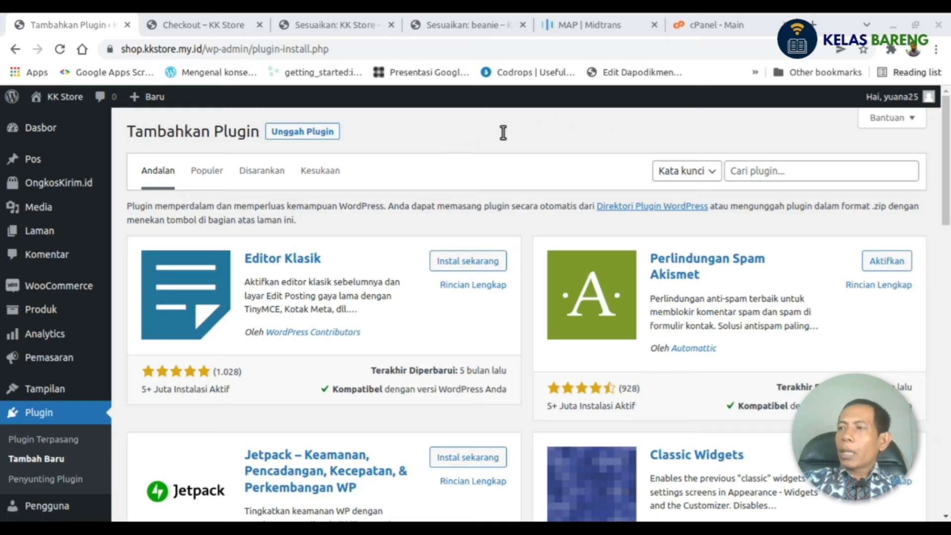
left_click(764, 170)
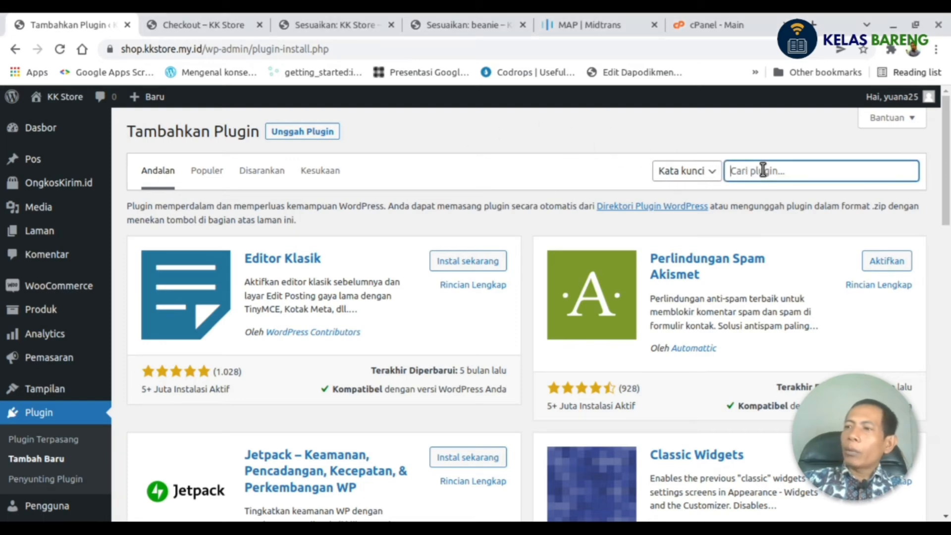
type("midtrans")
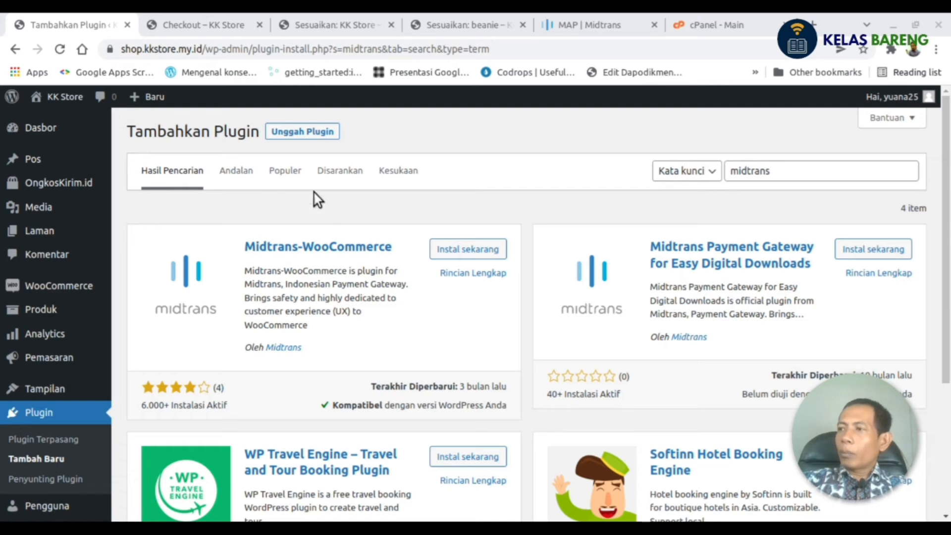
- Install and activate the Midtrans-WooCommerce plugin, and open its payment settings
left_click(590, 22)
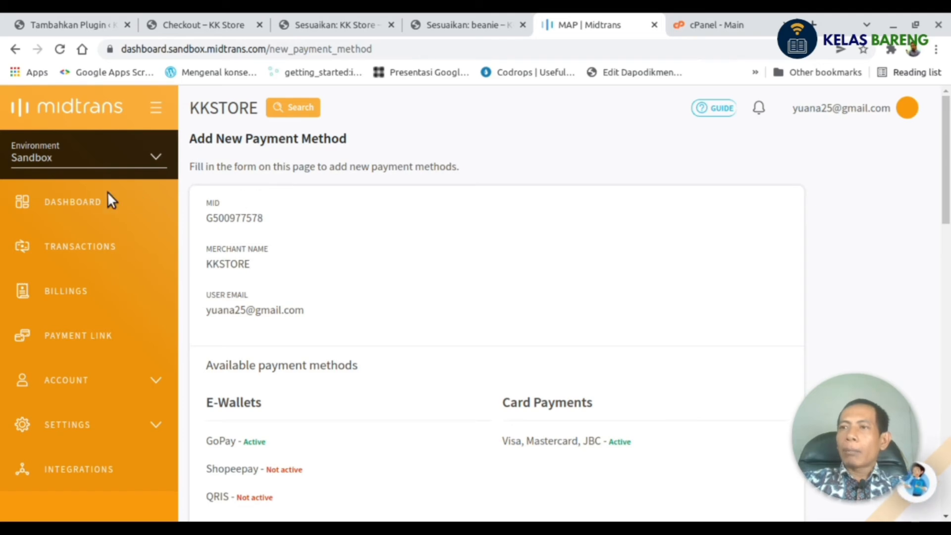
left_click(64, 25)
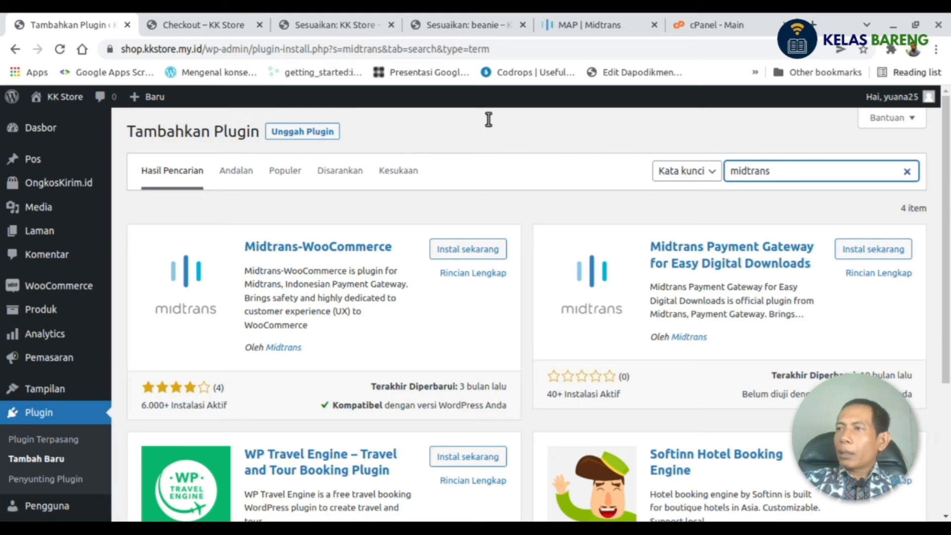
left_click(457, 250)
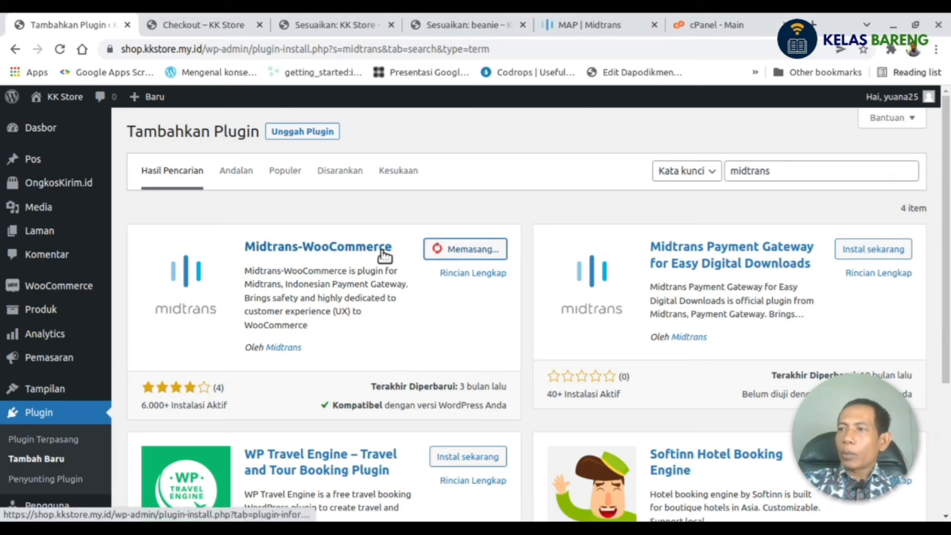
left_click(480, 249)
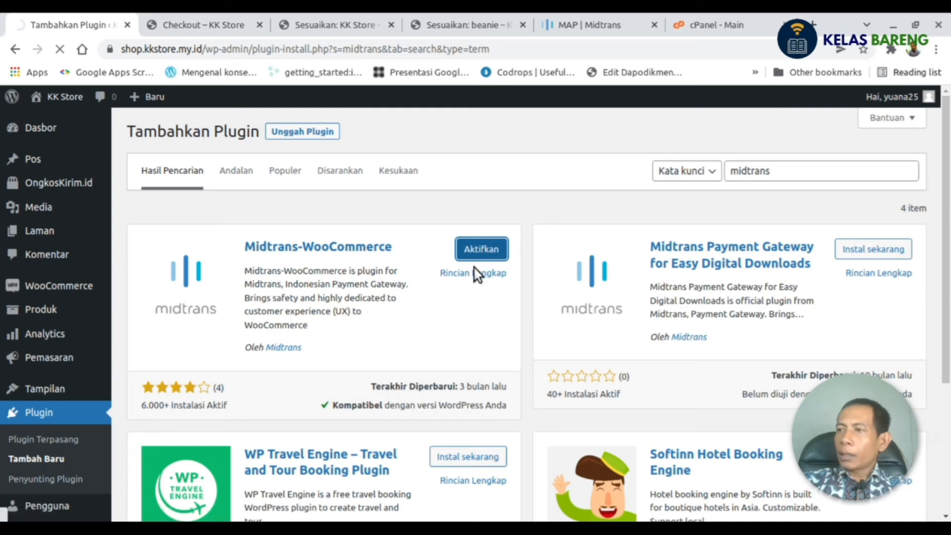
left_click(173, 476)
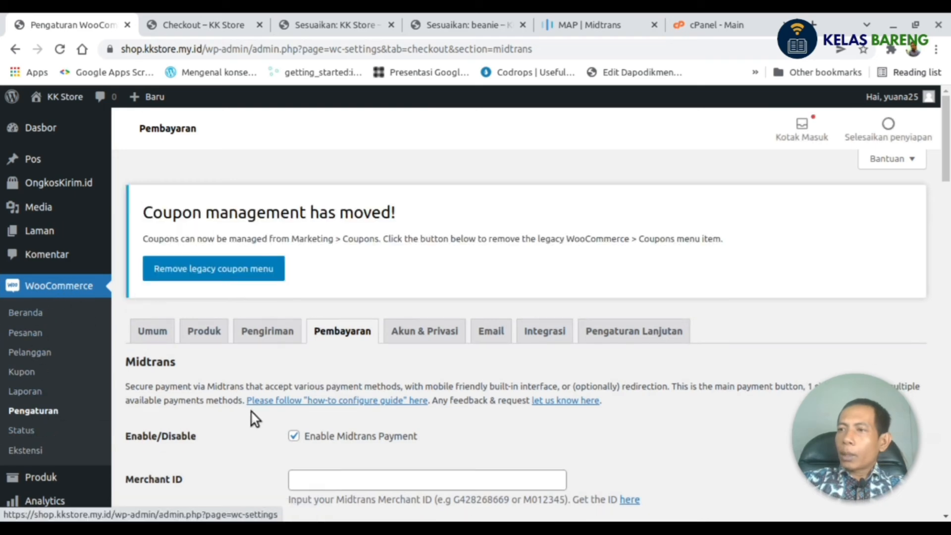
- Find the required merchant ID and key fields, and open the Access Keys page in the Midtrans sandbox dashboard
scroll(320, 355, "down", 2)
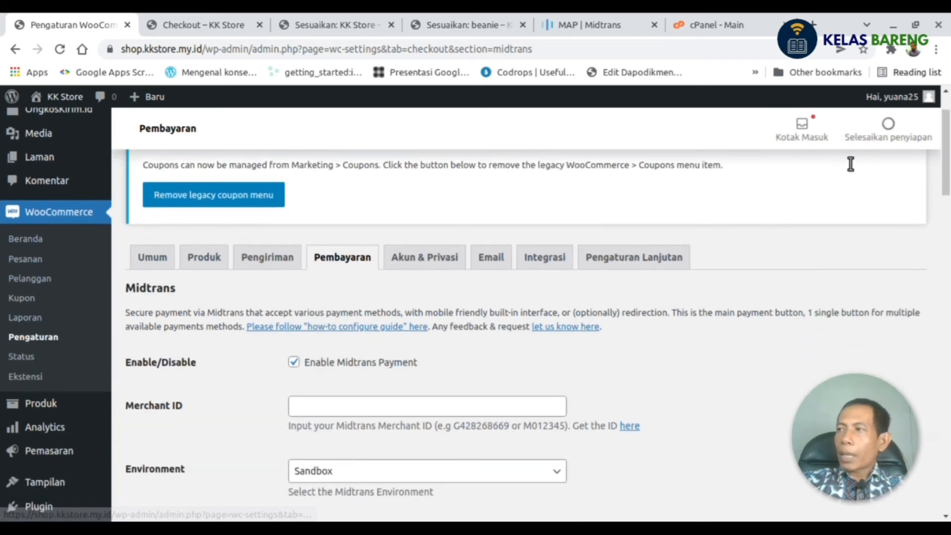
scroll(295, 259, "down", 3)
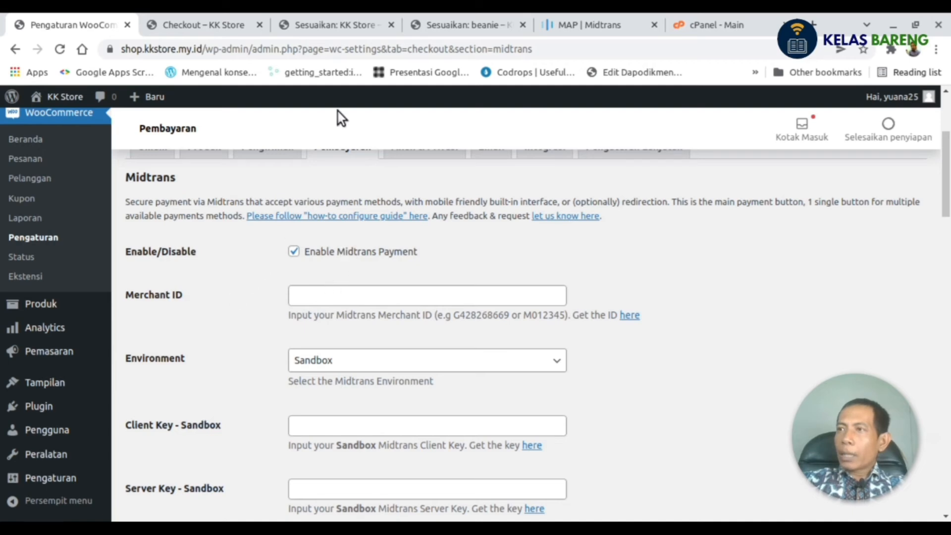
left_click(577, 27)
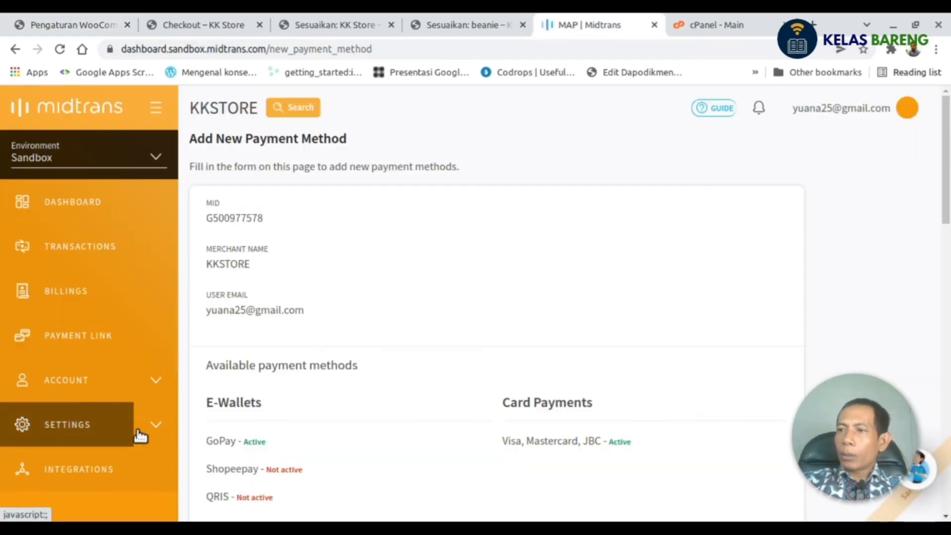
left_click(158, 430)
left_click(102, 391)
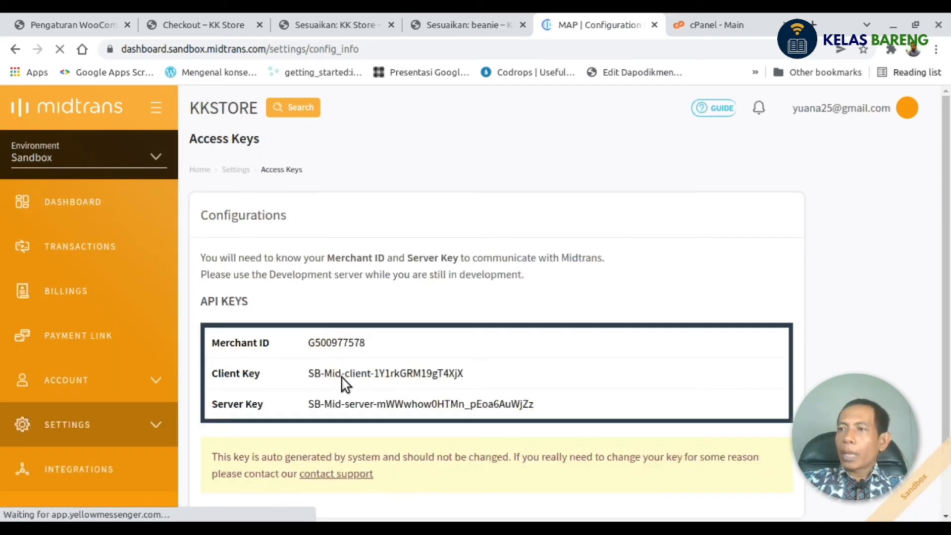
- Copy the merchant ID from the Midtrans access keys into the Merchant ID field of the WooCommerce Midtrans settings
double_click(334, 340)
key("ctrl+c")
left_click(96, 25)
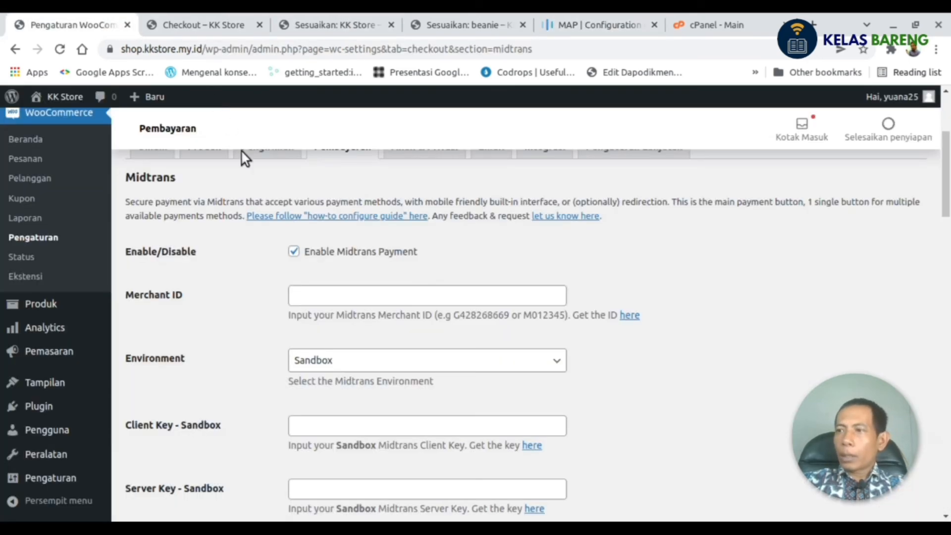
left_click(322, 300)
key("ctrl+v")
- Keep the environment on Sandbox and copy the client key from Midtrans into the Client Key - Sandbox field
scroll(331, 270, "down", 3)
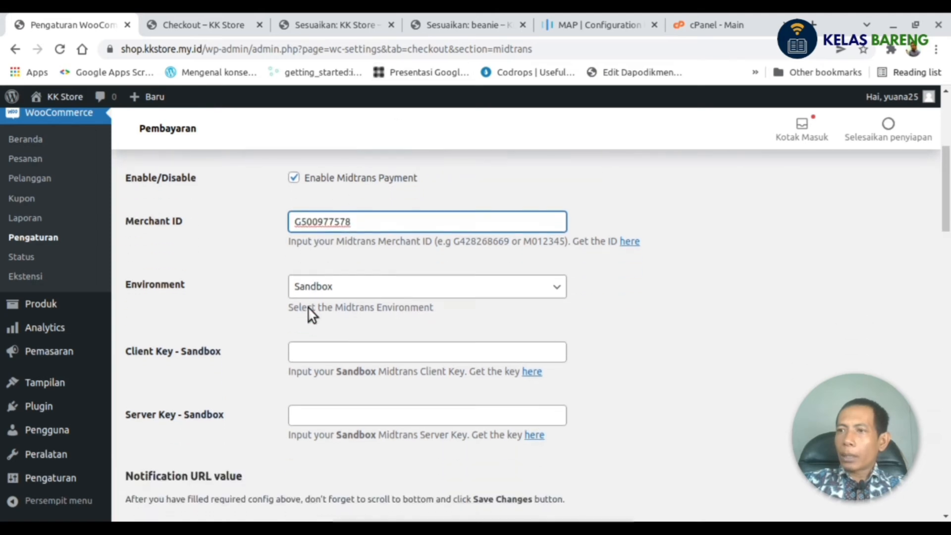
left_click(336, 286)
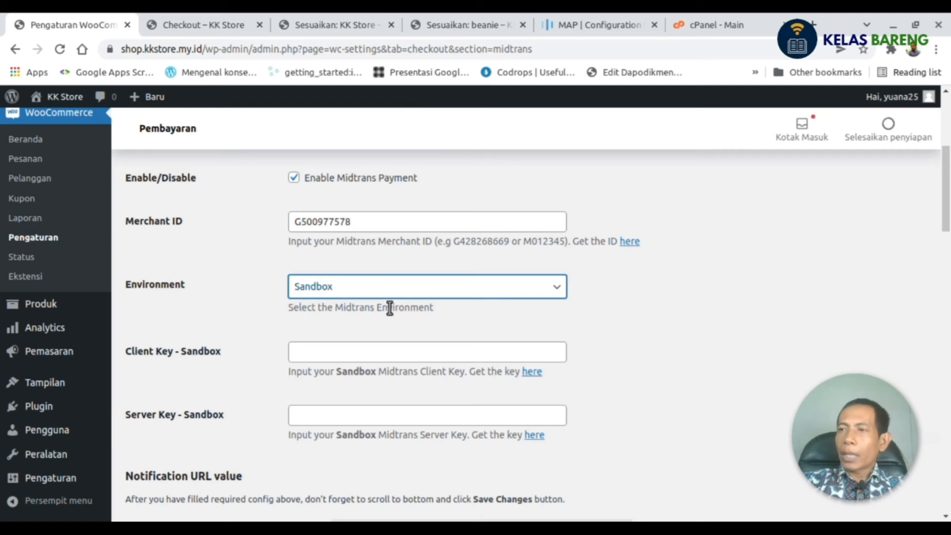
left_click(325, 355)
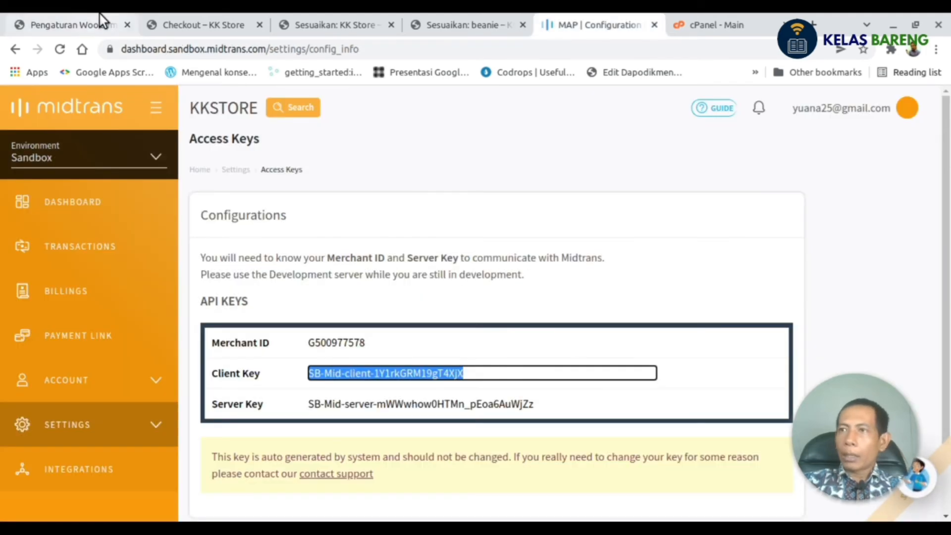
left_click(75, 25)
key("ctrl+v")
- Copy the server key from the Midtrans access keys into the Server Key - Sandbox field in WooCommerce
left_click(585, 25)
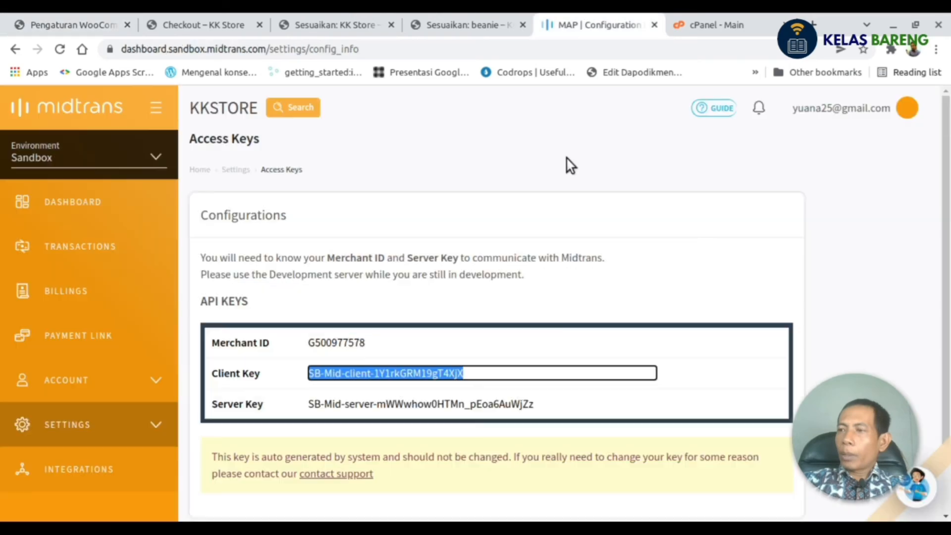
left_click(339, 403)
key("ctrl+c")
left_click(75, 25)
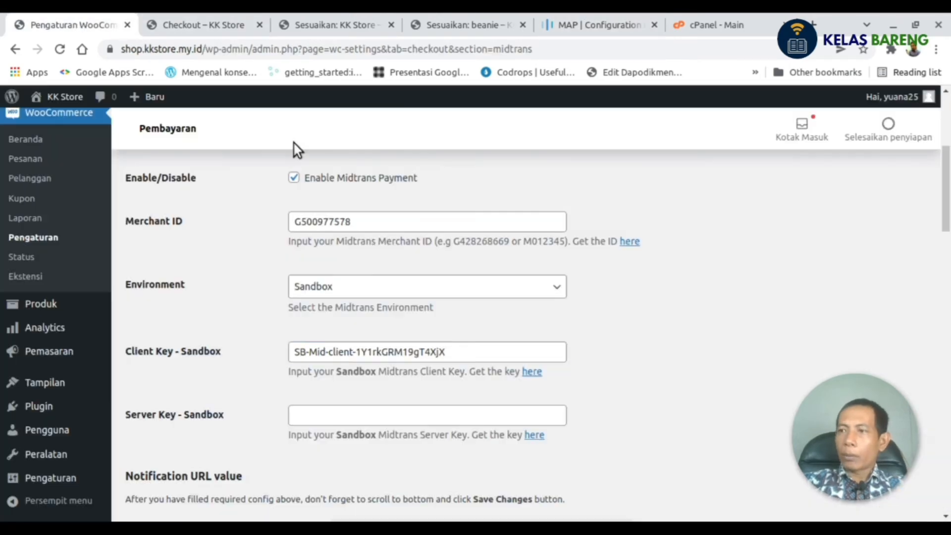
scroll(234, 288, "down", 4)
left_click(396, 230)
key("ctrl+v")
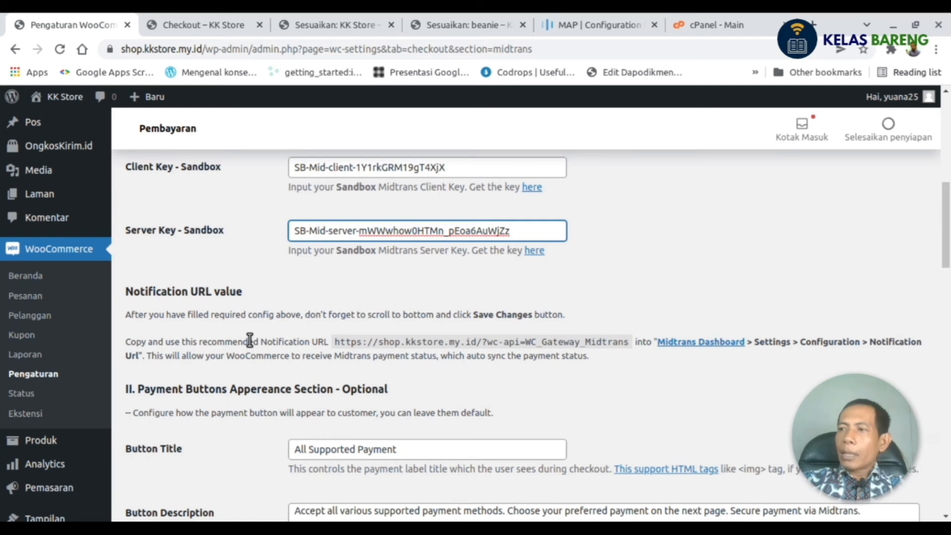
left_click_drag(335, 342, 630, 341)
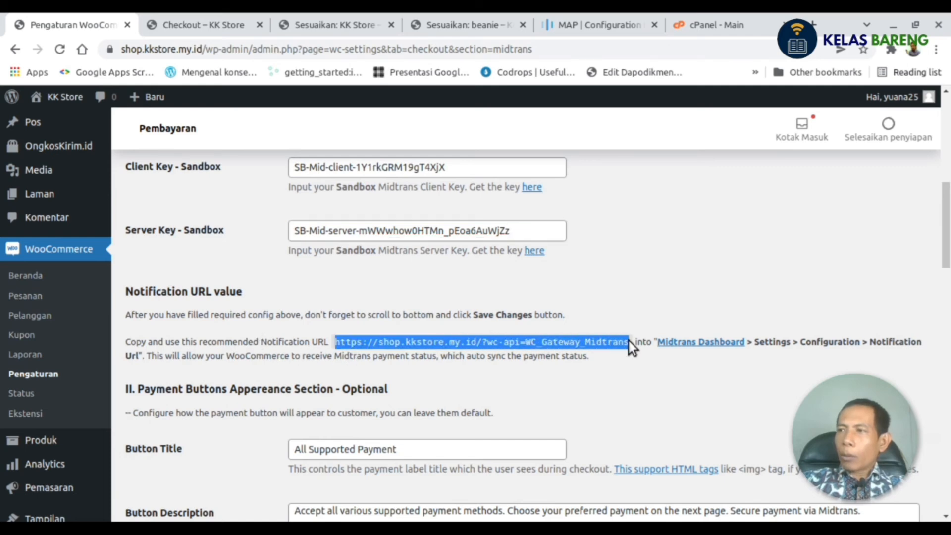
left_click(588, 20)
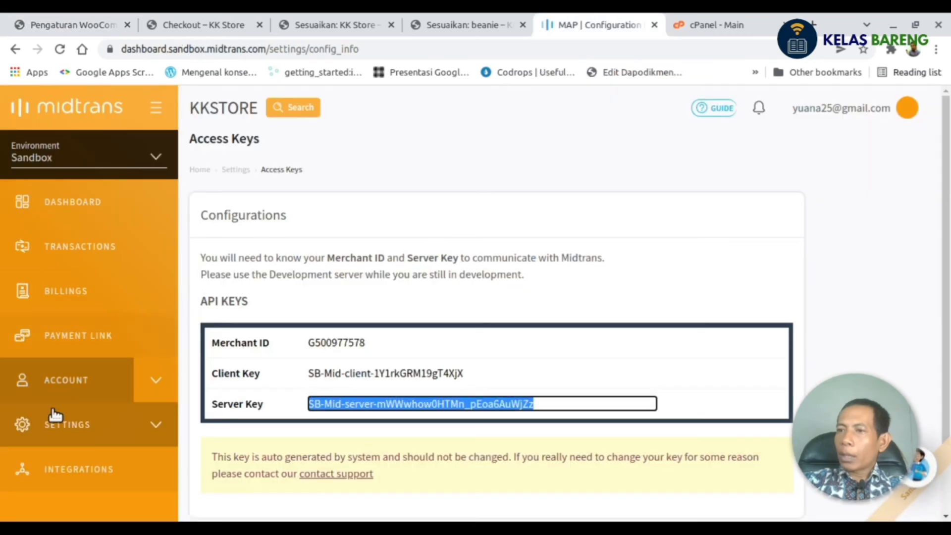
left_click(138, 445)
left_click(106, 337)
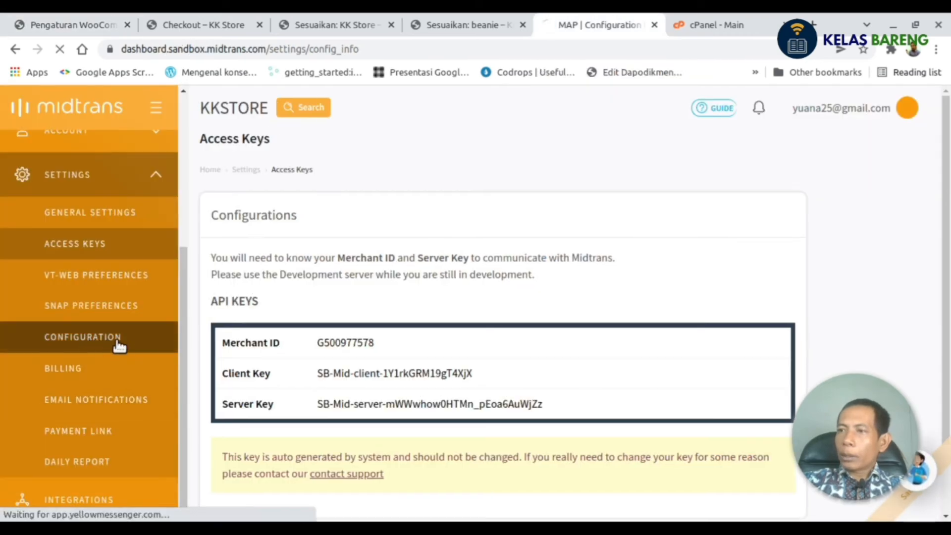
scroll(513, 361, "down", 2)
left_click(503, 286)
scroll(564, 305, "down", 2)
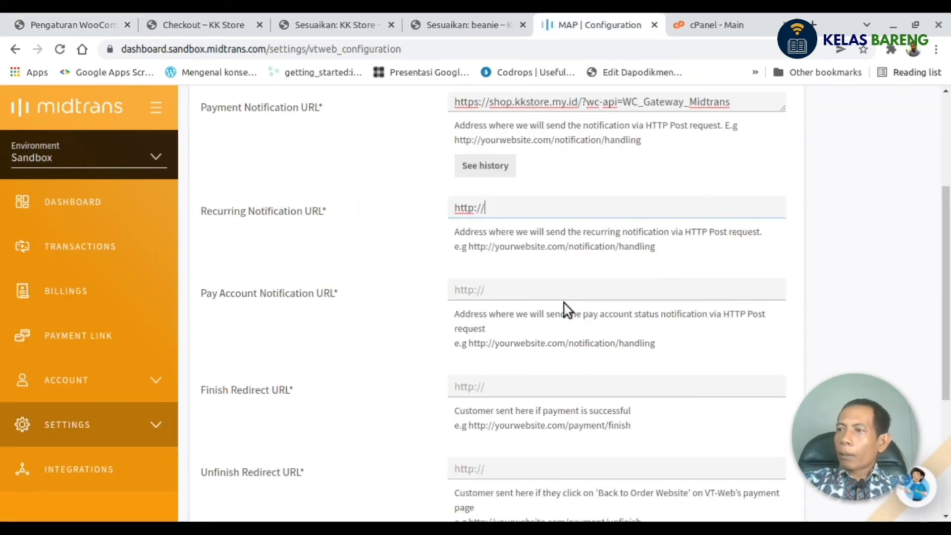
scroll(563, 304, "up", 5)
scroll(564, 304, "up", 1)
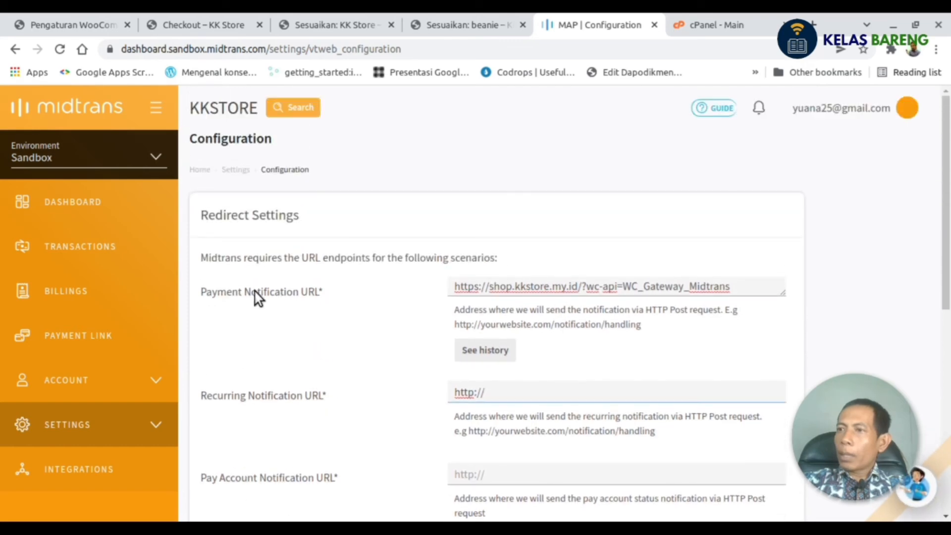
- Set the WC Order Status on Payment Paid to processing in the WooCommerce Midtrans settings
scroll(408, 325, "down", 5)
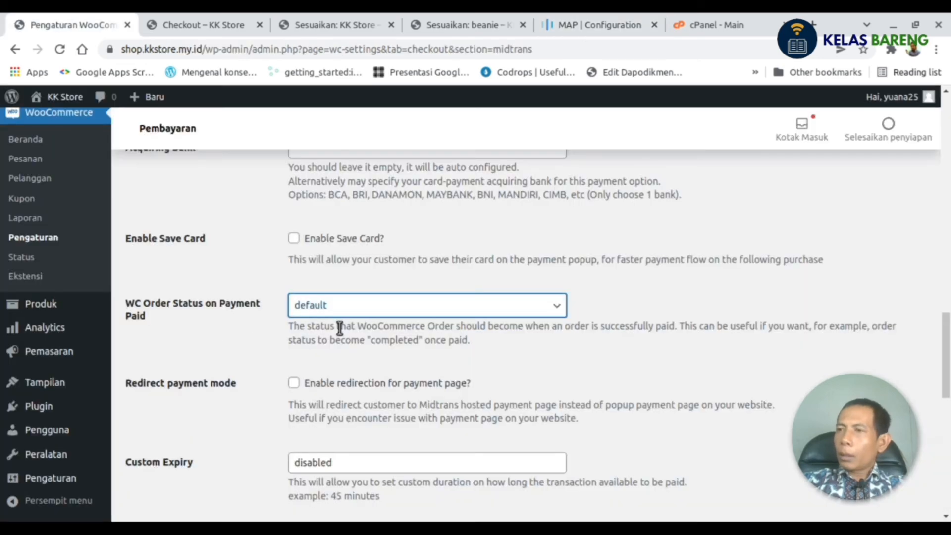
left_click(356, 308)
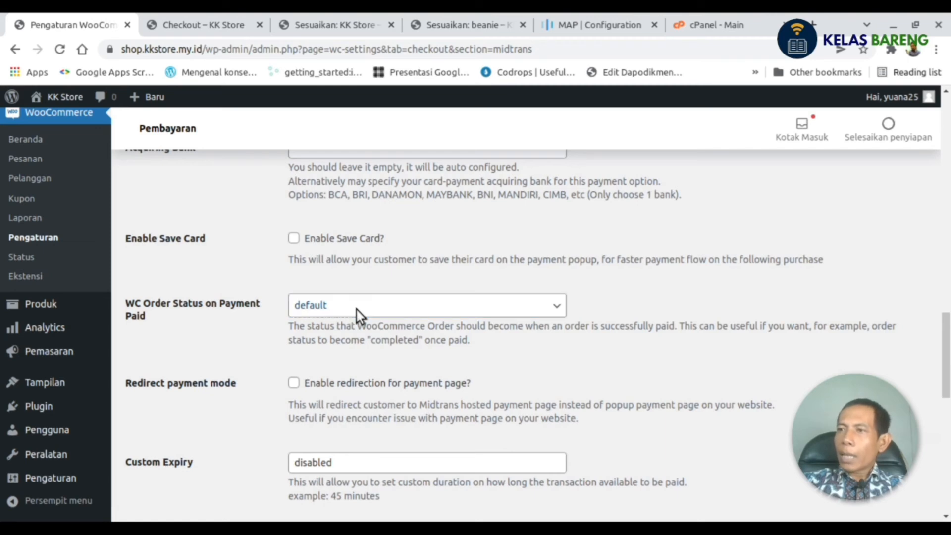
left_click(335, 340)
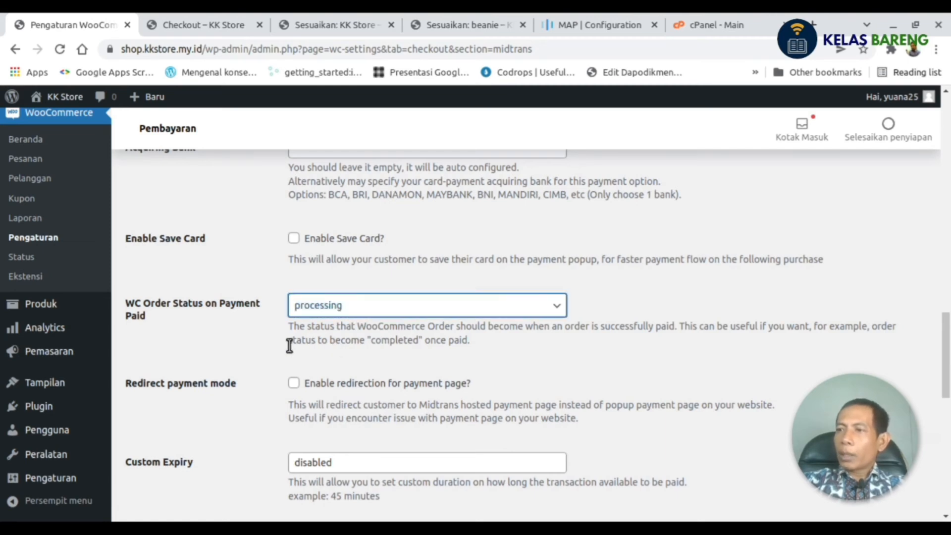
- Save the WooCommerce Midtrans payment settings, leaving the remaining options at their defaults
scroll(276, 357, "down", 10)
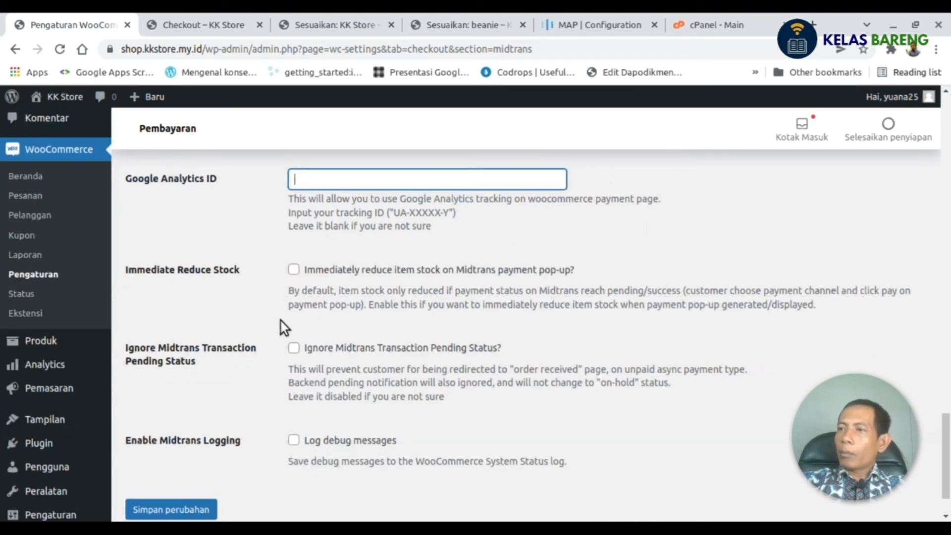
scroll(267, 427, "down", 1)
left_click(213, 447)
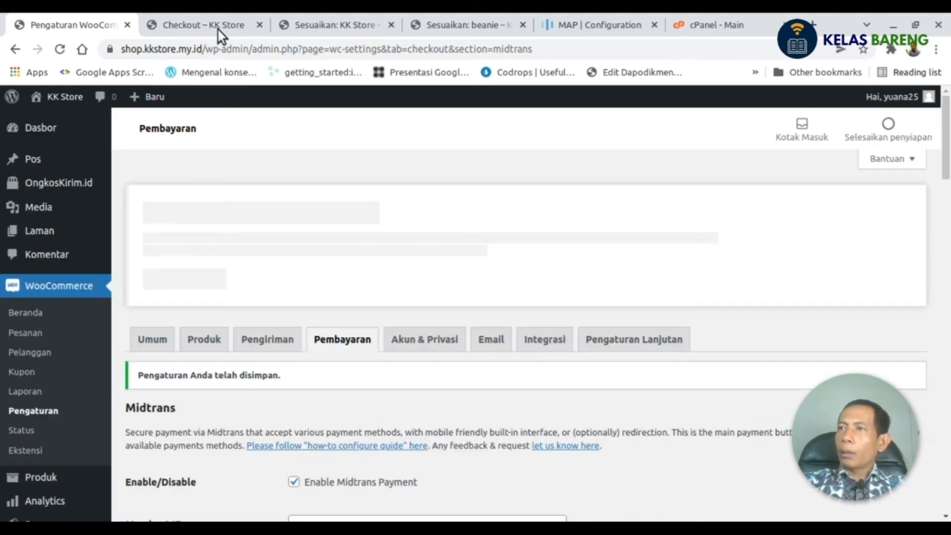
- Reload the store's checkout page and check the payment method offered in the order summary
left_click(218, 27)
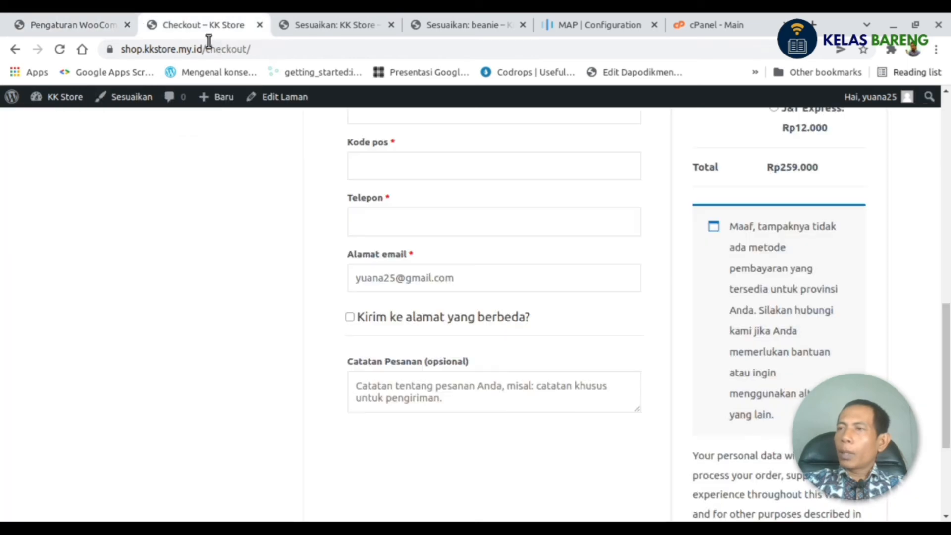
left_click(60, 49)
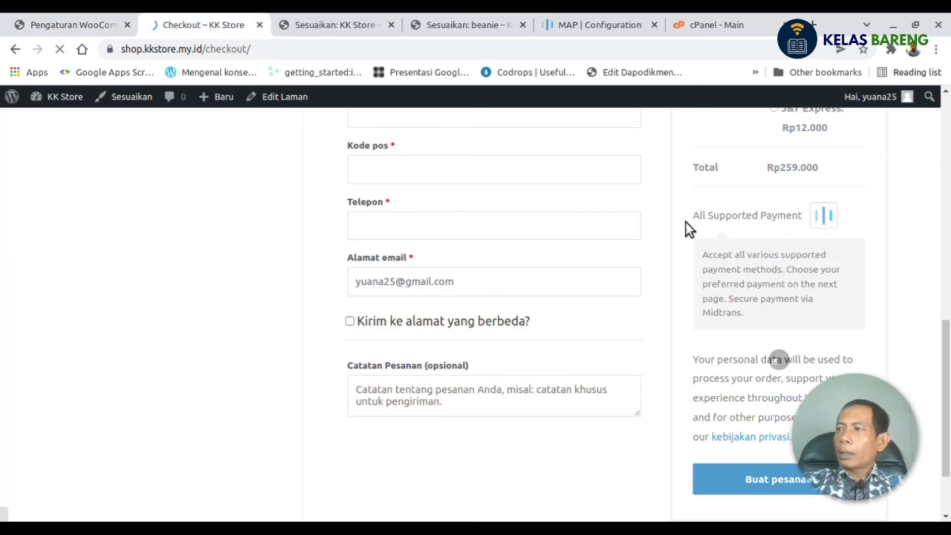
scroll(703, 355, "up", 5)
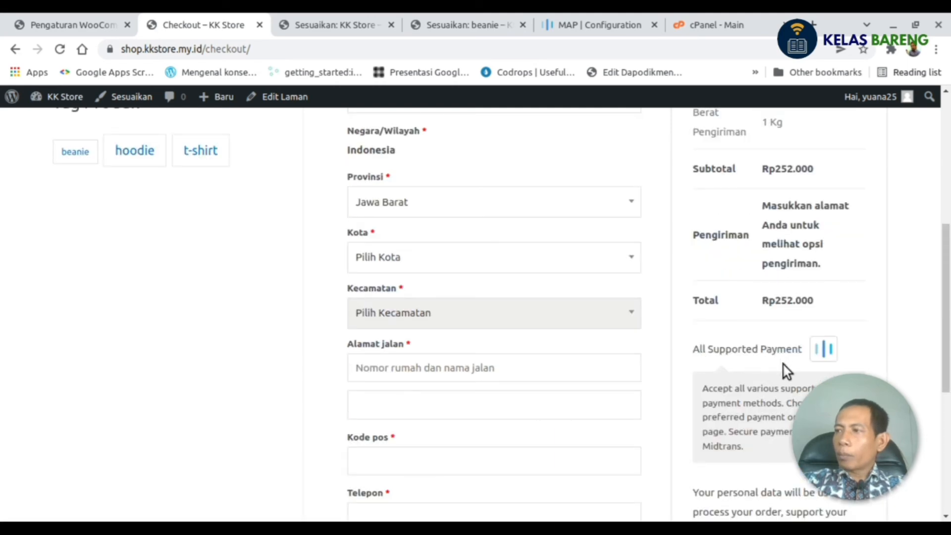
- Enter the customer's first and last name in the checkout billing details
scroll(594, 396, "up", 5)
left_click(395, 332)
type("Yuana")
key("Tab")
type("U")
- Set the billing Kota to BANDUNG BARAT and the Kecamatan to LEMBANG,NGAMPRAH
scroll(396, 377, "down", 1)
scroll(396, 376, "down", 4)
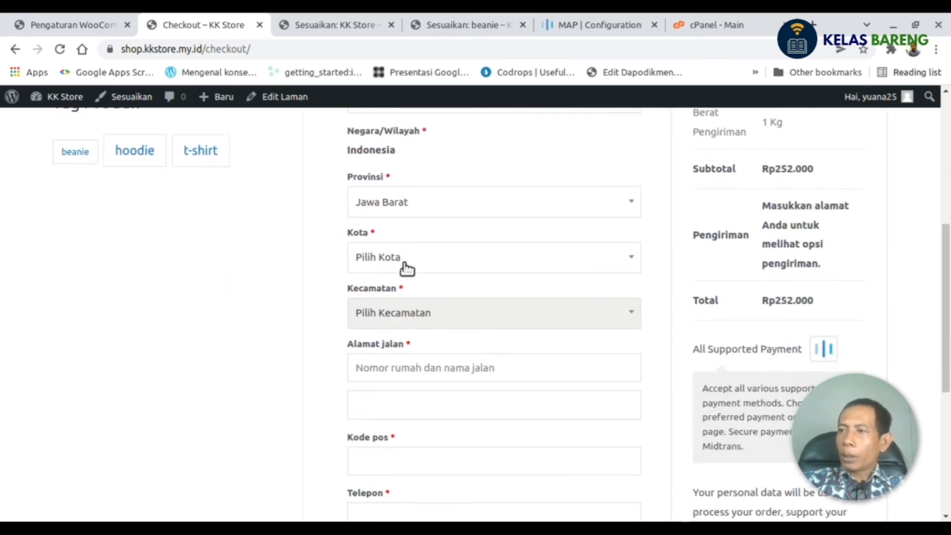
left_click(406, 258)
left_click(426, 367)
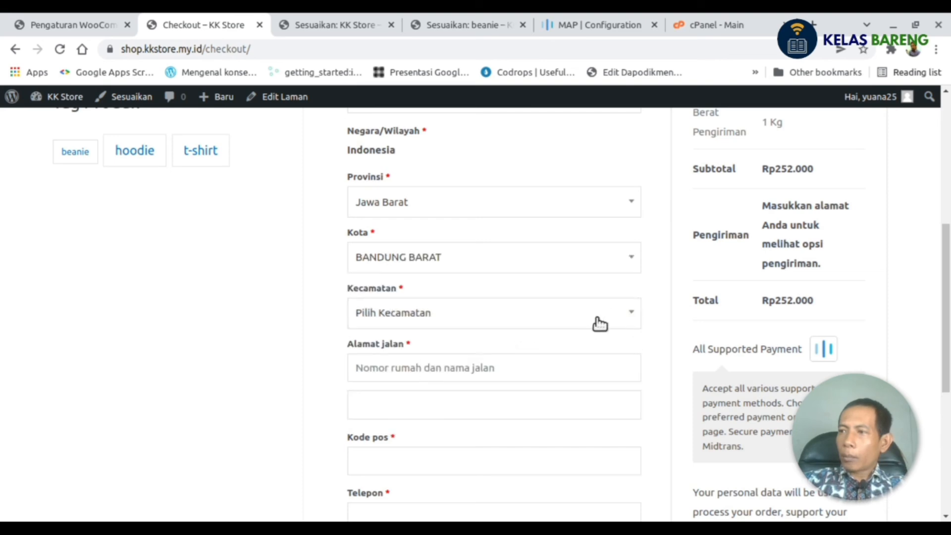
left_click(621, 317)
scroll(421, 399, "down", 5)
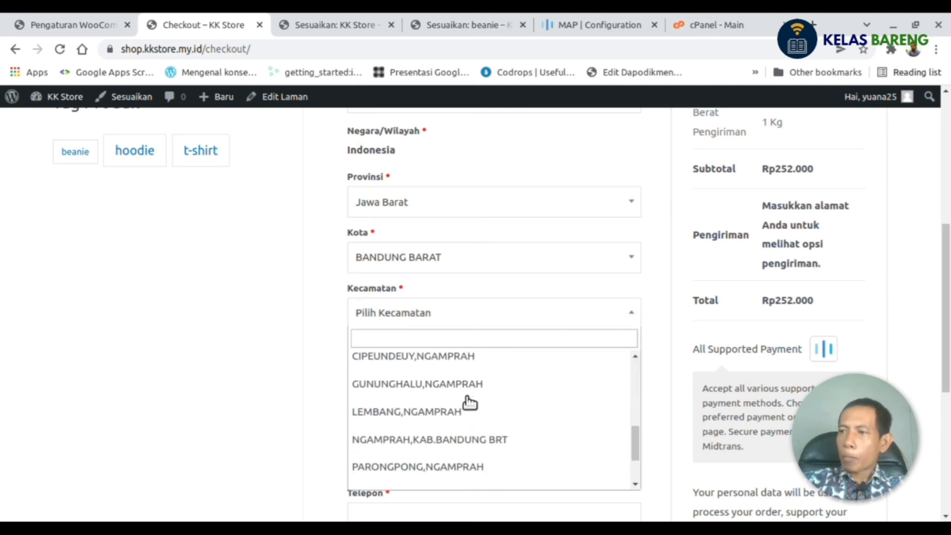
left_click(468, 406)
- Fill in the customer's street address, postal code and phone number in the billing details
left_click(464, 366)
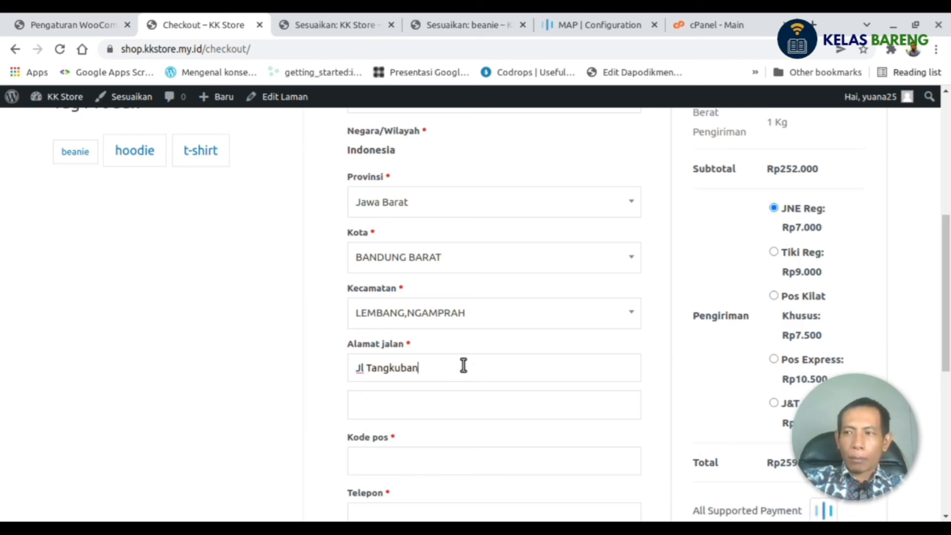
type("Jl Tangkuban Perahu")
scroll(464, 366, "down", 2)
left_click(409, 355)
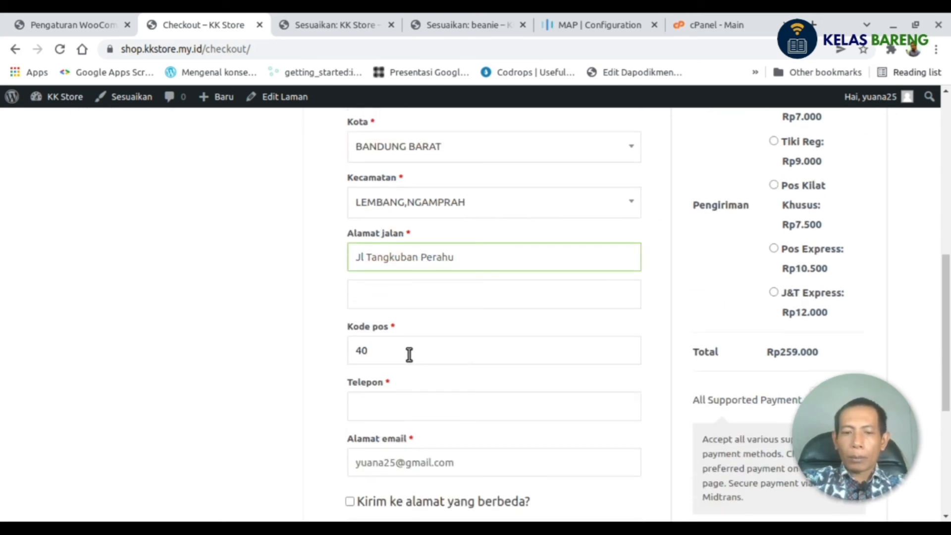
left_click(393, 405)
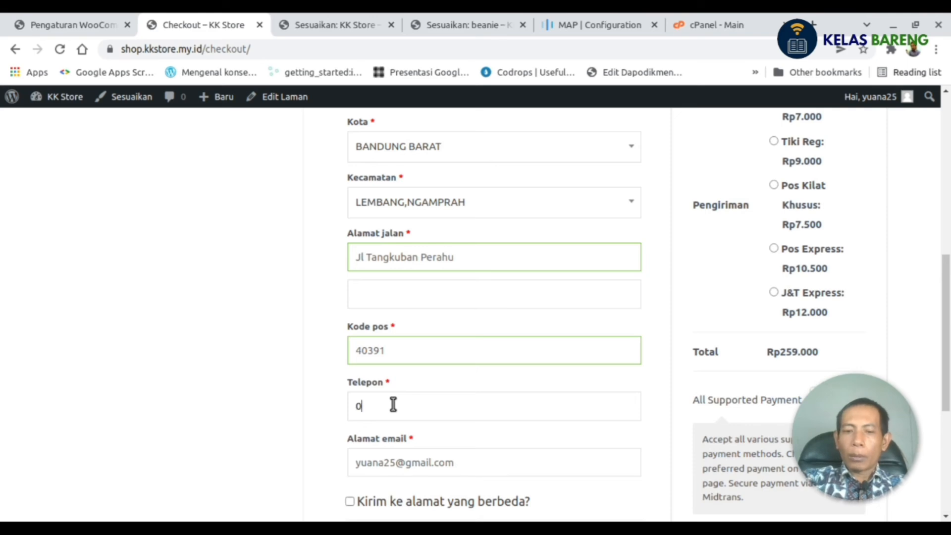
type("01234567890")
- Review the completed billing details, the Beanie subtotal, the shipping weight and the courier rates on the checkout page
scroll(395, 376, "down", 2)
left_click(396, 351)
scroll(367, 392, "down", 2)
left_click(382, 388)
scroll(431, 322, "up", 10)
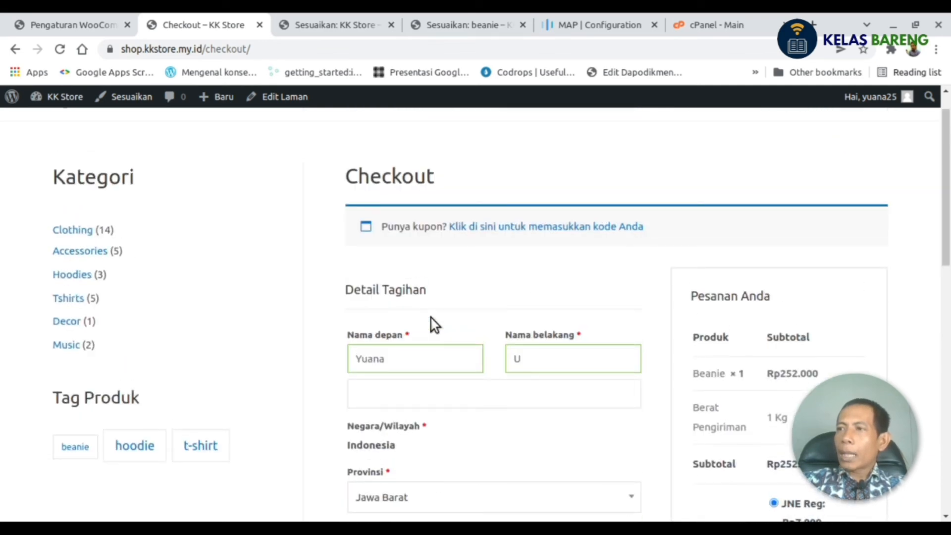
scroll(779, 339, "down", 4)
scroll(771, 334, "up", 1)
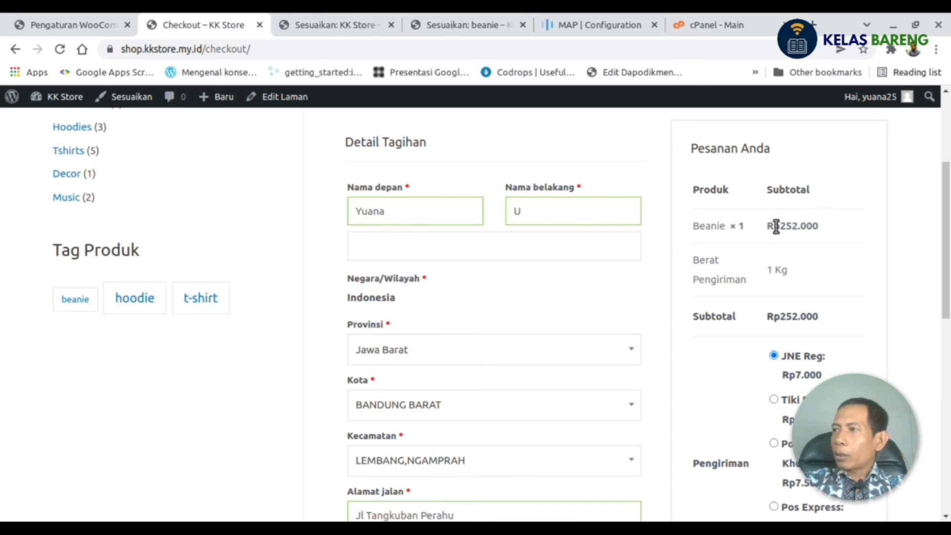
left_click_drag(777, 227, 816, 224)
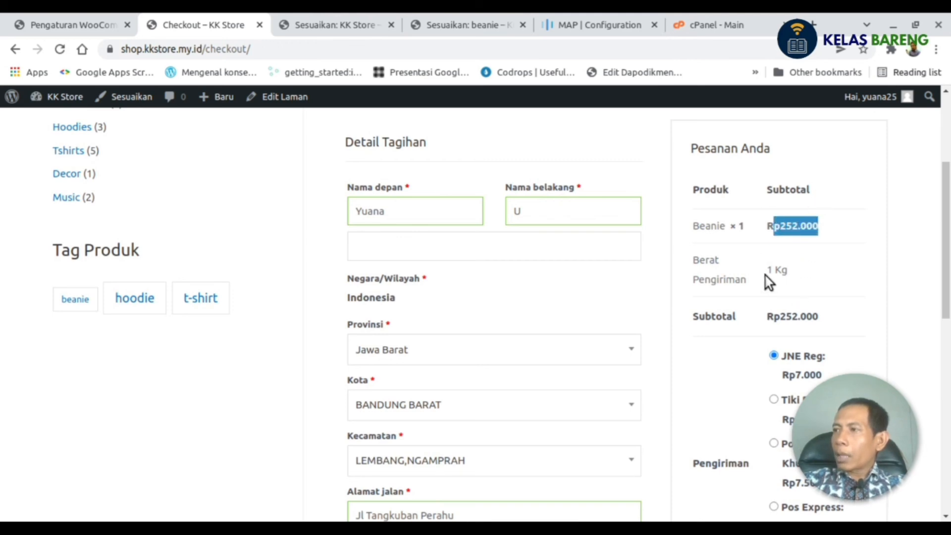
left_click_drag(767, 271, 778, 315)
scroll(786, 313, "down", 5)
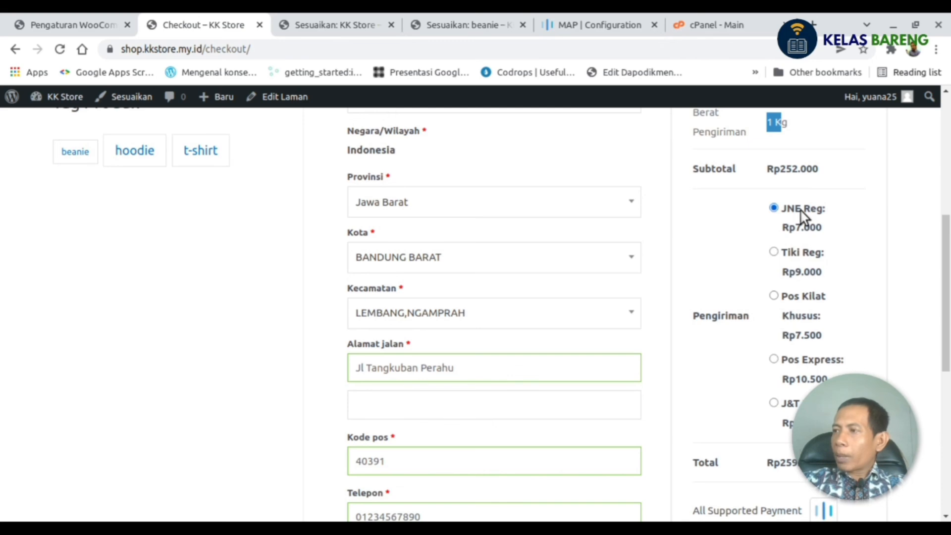
left_click_drag(771, 351, 820, 352)
scroll(735, 355, "down", 5)
- Place the order and confirm payment with the Indomaret method in the Midtrans payment popup
left_click(784, 409)
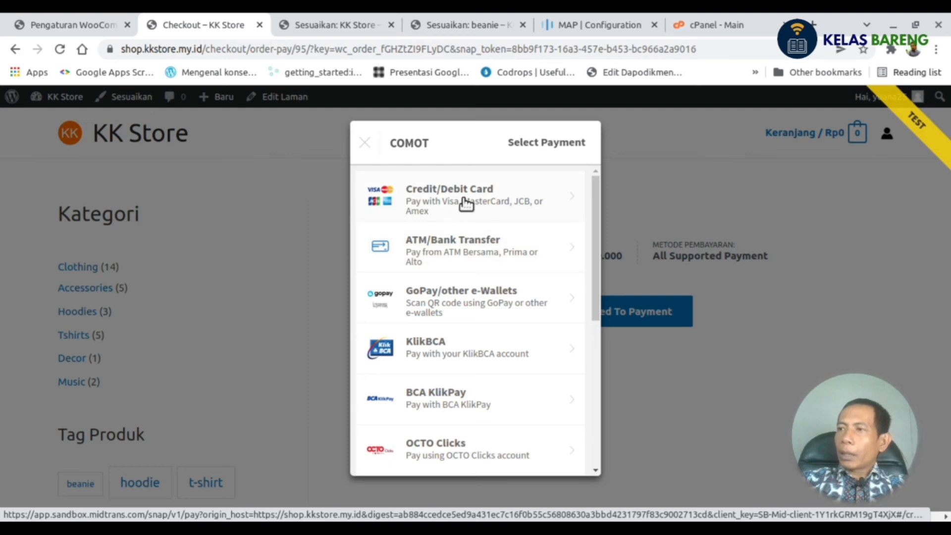
scroll(458, 263, "down", 2)
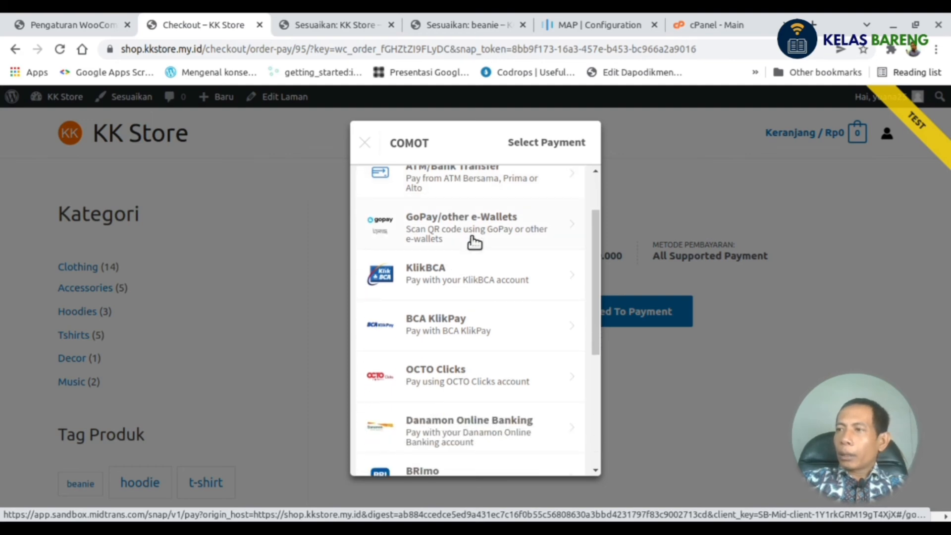
scroll(448, 288, "down", 5)
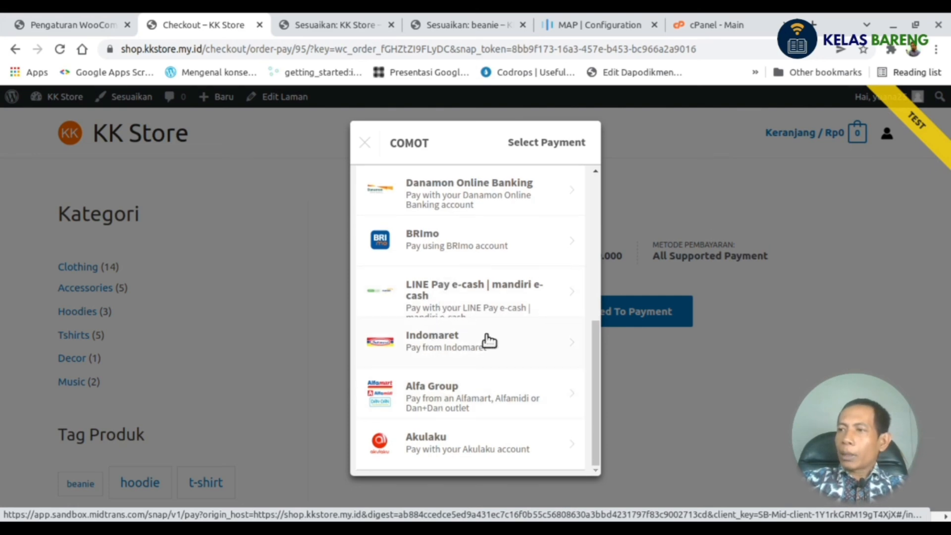
left_click(431, 341)
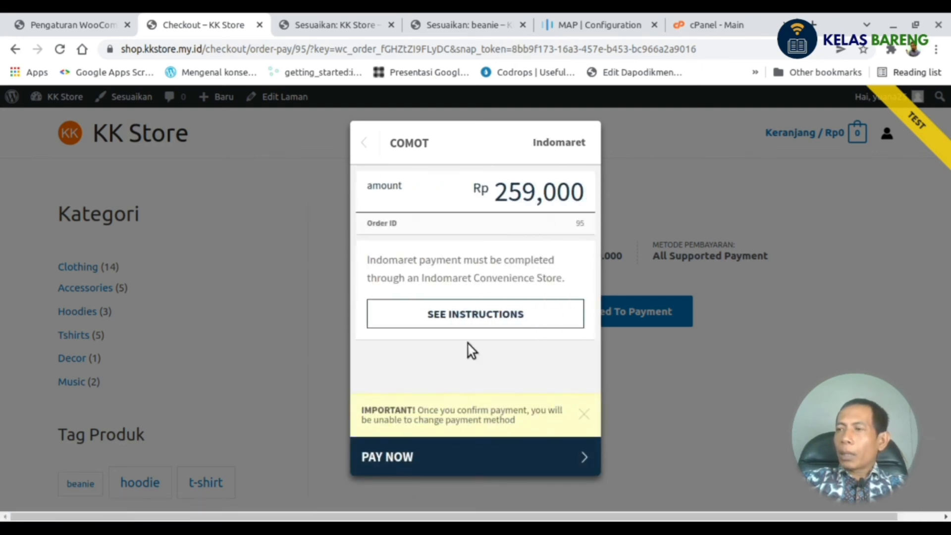
left_click(399, 464)
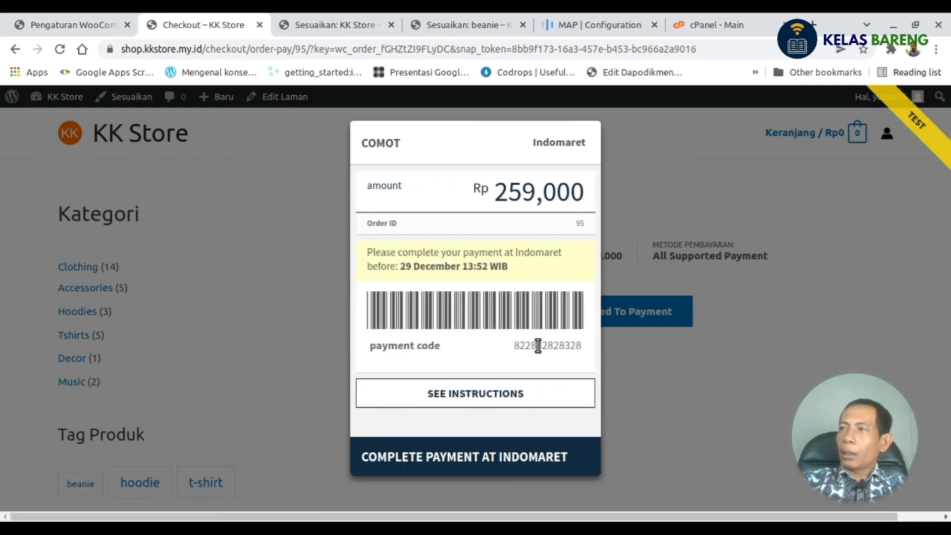
- Copy the Indomaret payment code into the Midtrans Indomaret simulator, inquire about it and pay the transaction
double_click(538, 346)
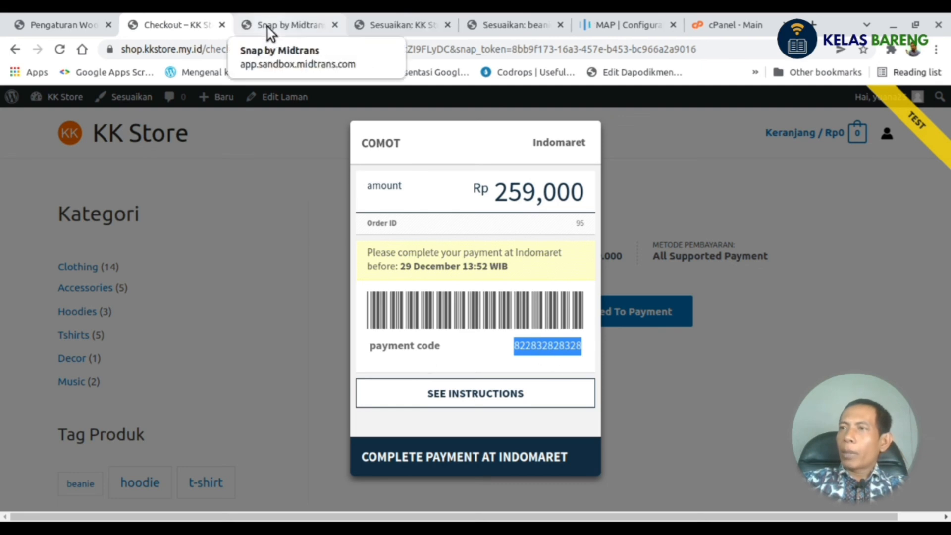
left_click(268, 34)
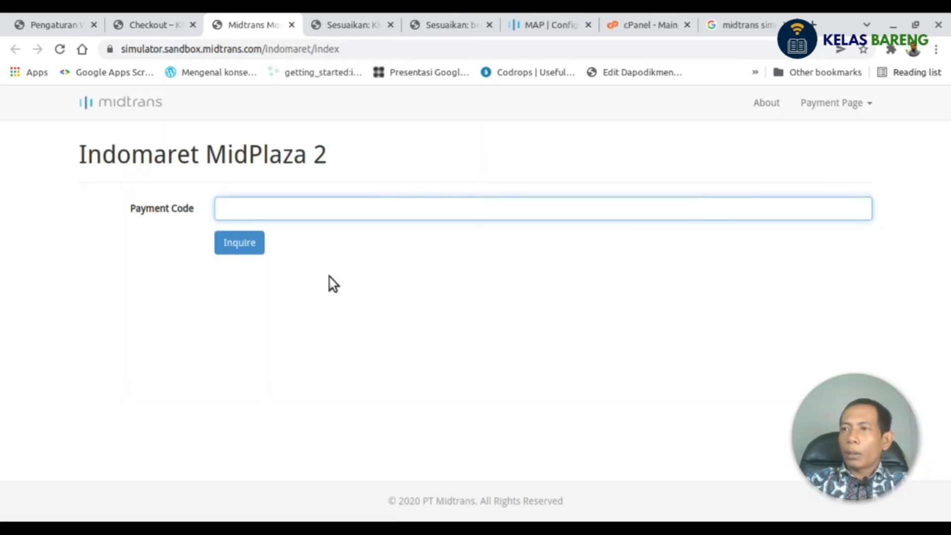
key("ctrl+v")
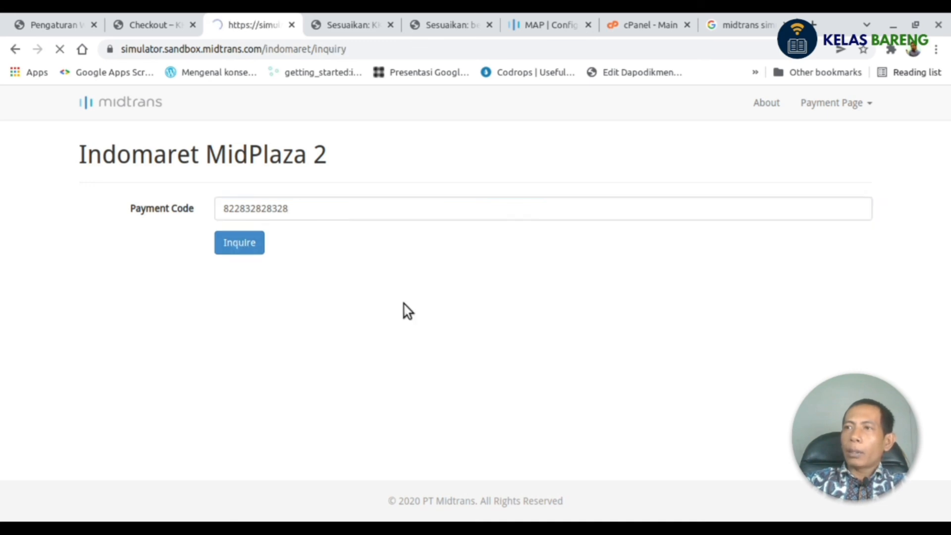
left_click(240, 246)
left_click(239, 413)
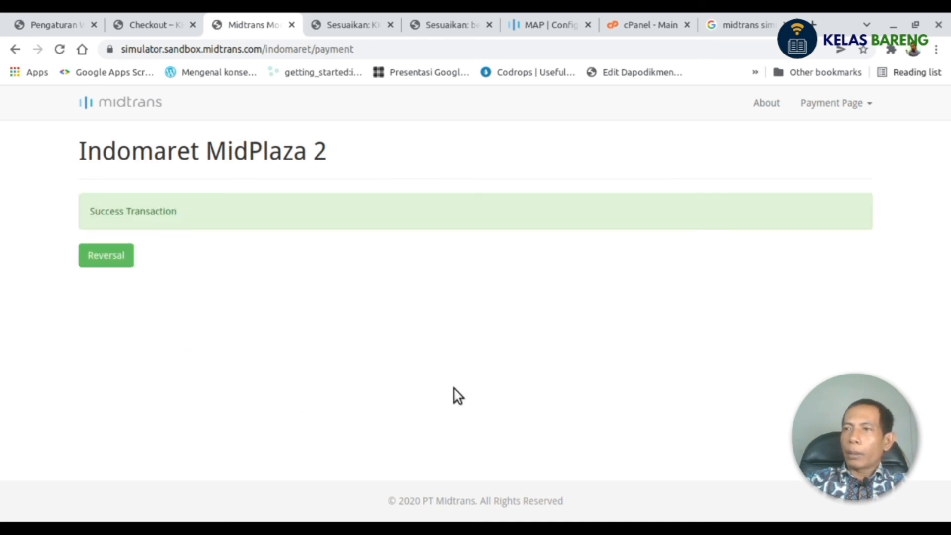
- Check the status of the newest Indomaret transaction in the Midtrans dashboard's Transaksi list
left_click(535, 25)
left_click(87, 246)
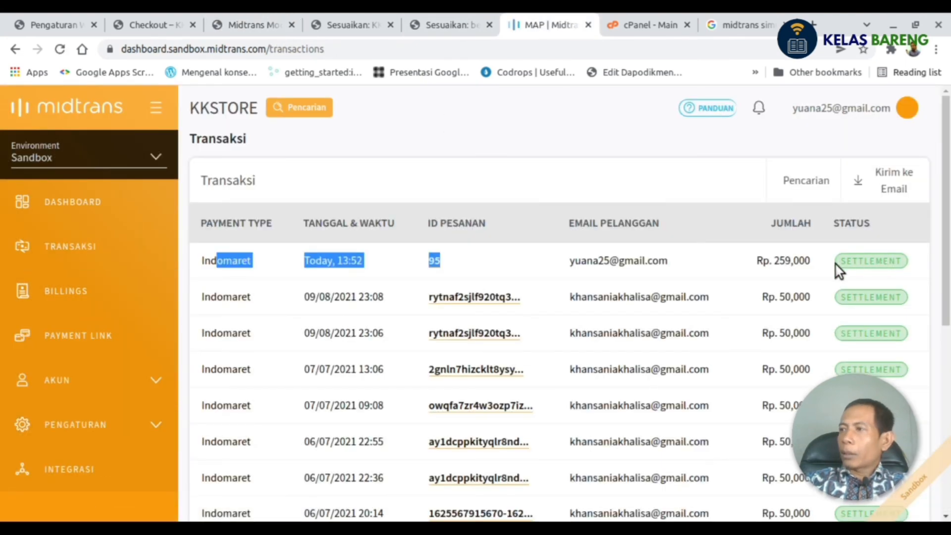
left_click_drag(838, 264, 858, 262)
left_click(900, 262)
double_click(903, 265)
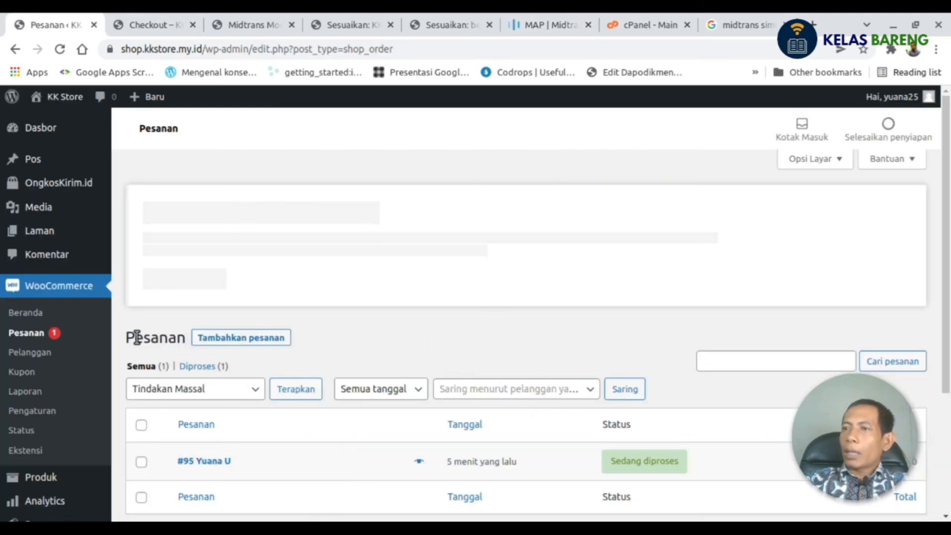
- Check the status of the newest order in the WooCommerce Pesanan list and open that order
scroll(562, 357, "down", 3)
scroll(561, 357, "down", 1)
mouse_move(622, 310)
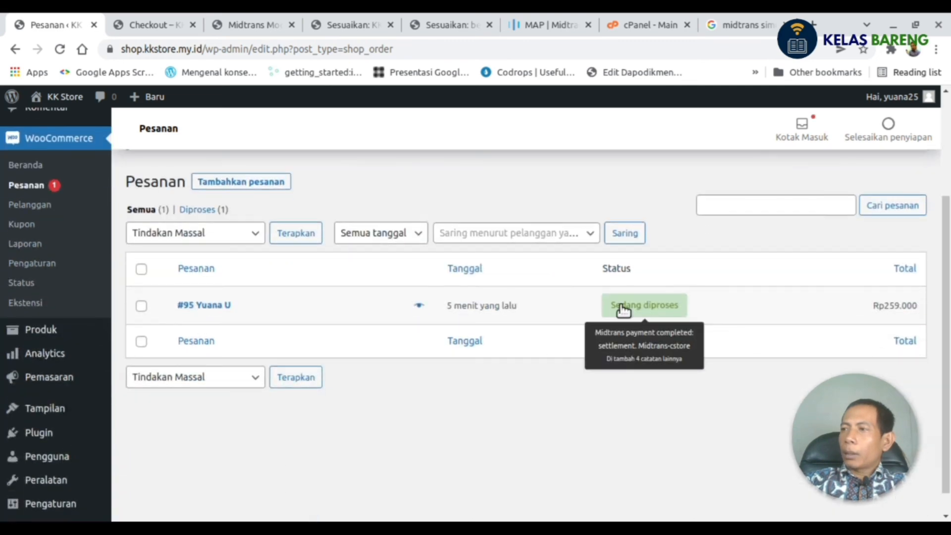
left_click(663, 309)
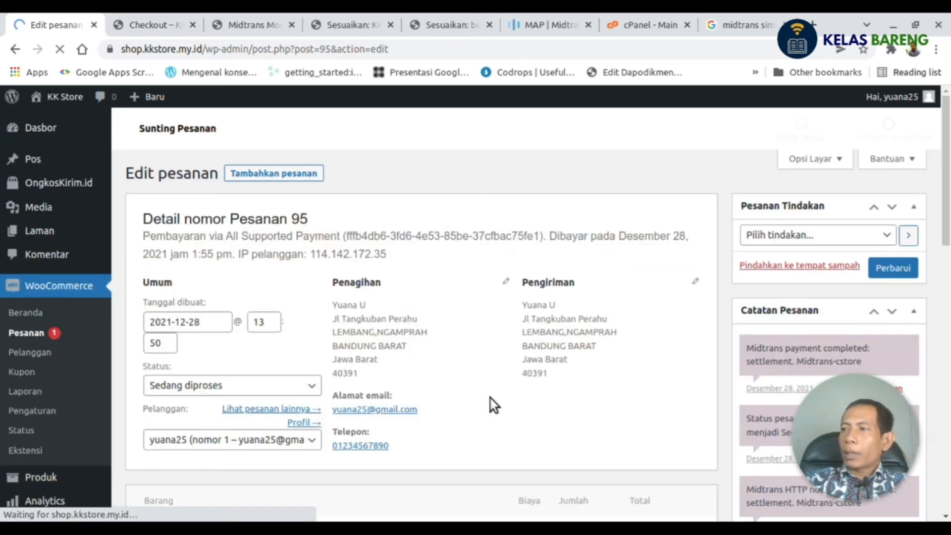
- Examine the order's ordered item, shipping method and payment totals on the Edit pesanan page
scroll(483, 397, "down", 5)
left_click_drag(557, 209, 231, 226)
scroll(400, 329, "down", 5)
left_click_drag(194, 314, 228, 314)
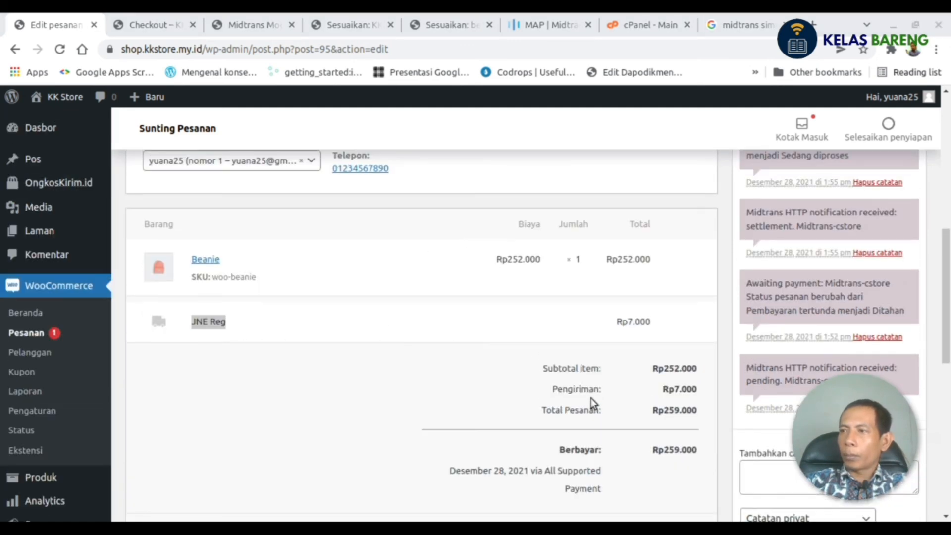